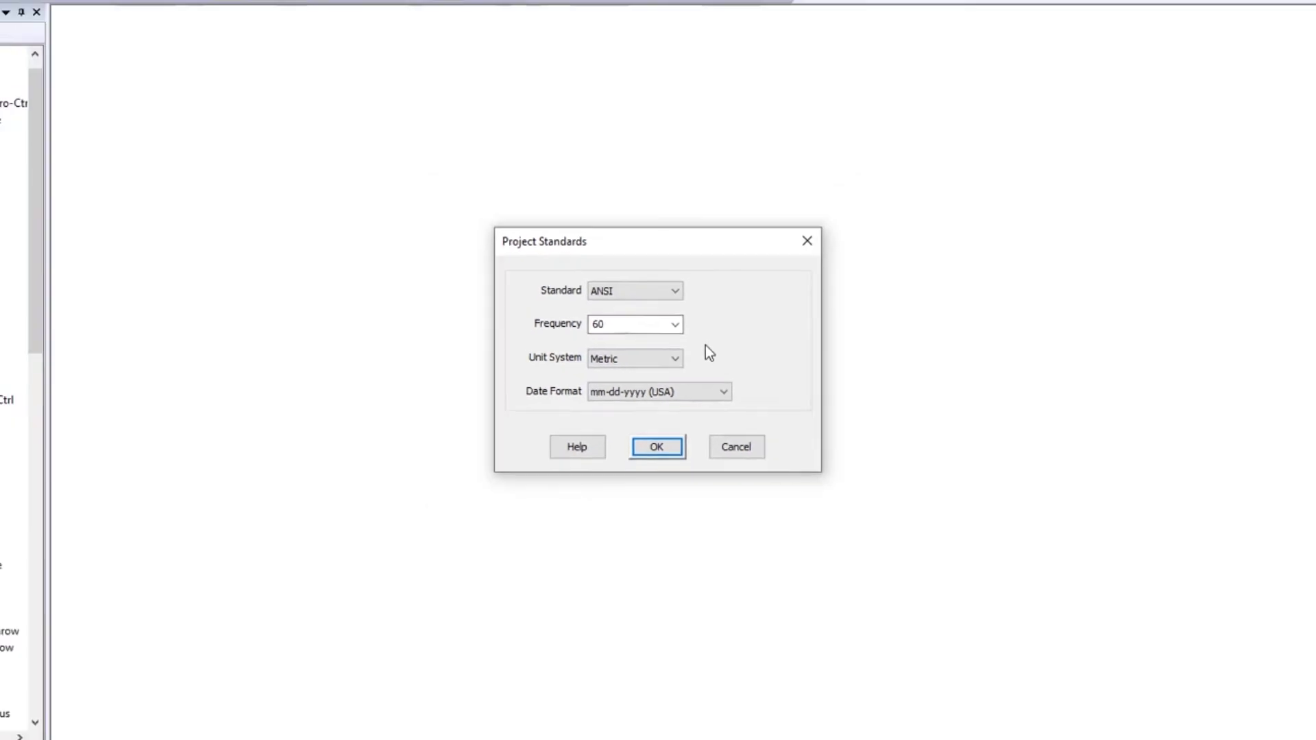
Step: Accept the ANSI, 60 Hz, metric project standards and add a ground grid designed with the Finite Element Method (FEM)
left_click(656, 458)
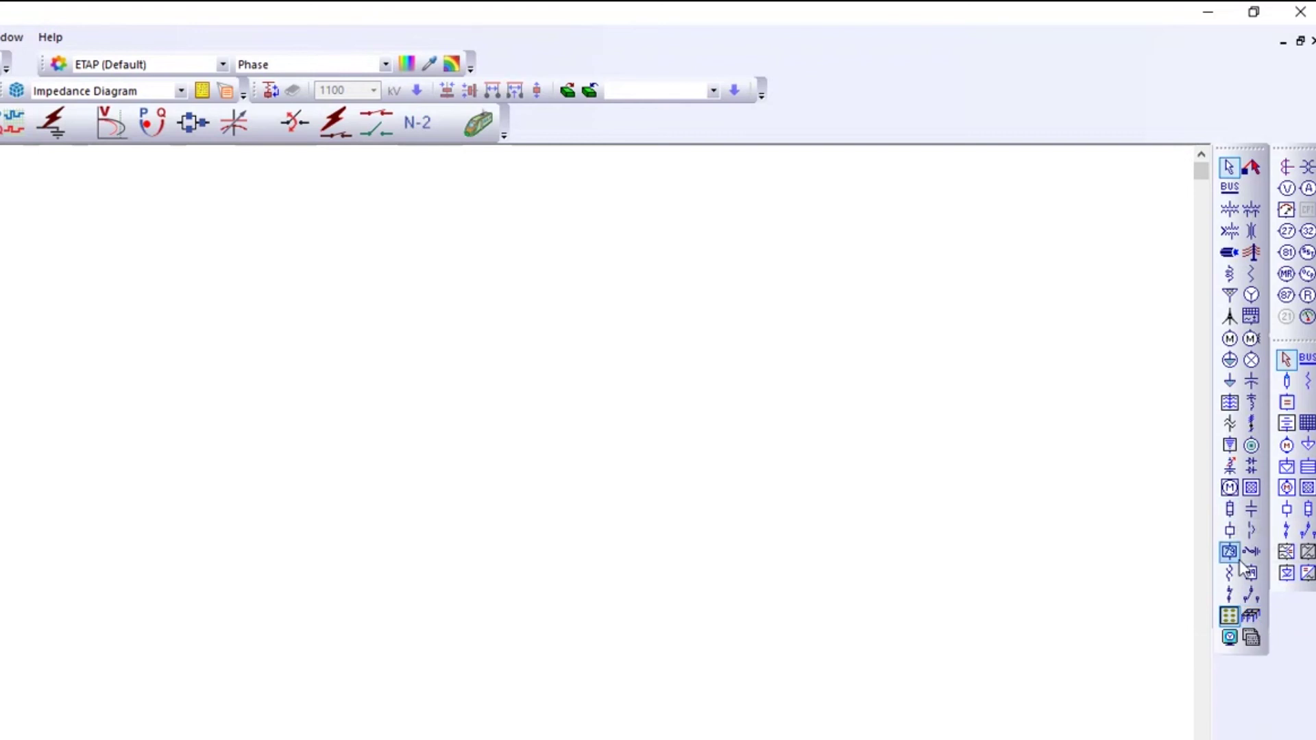
left_click(1250, 617)
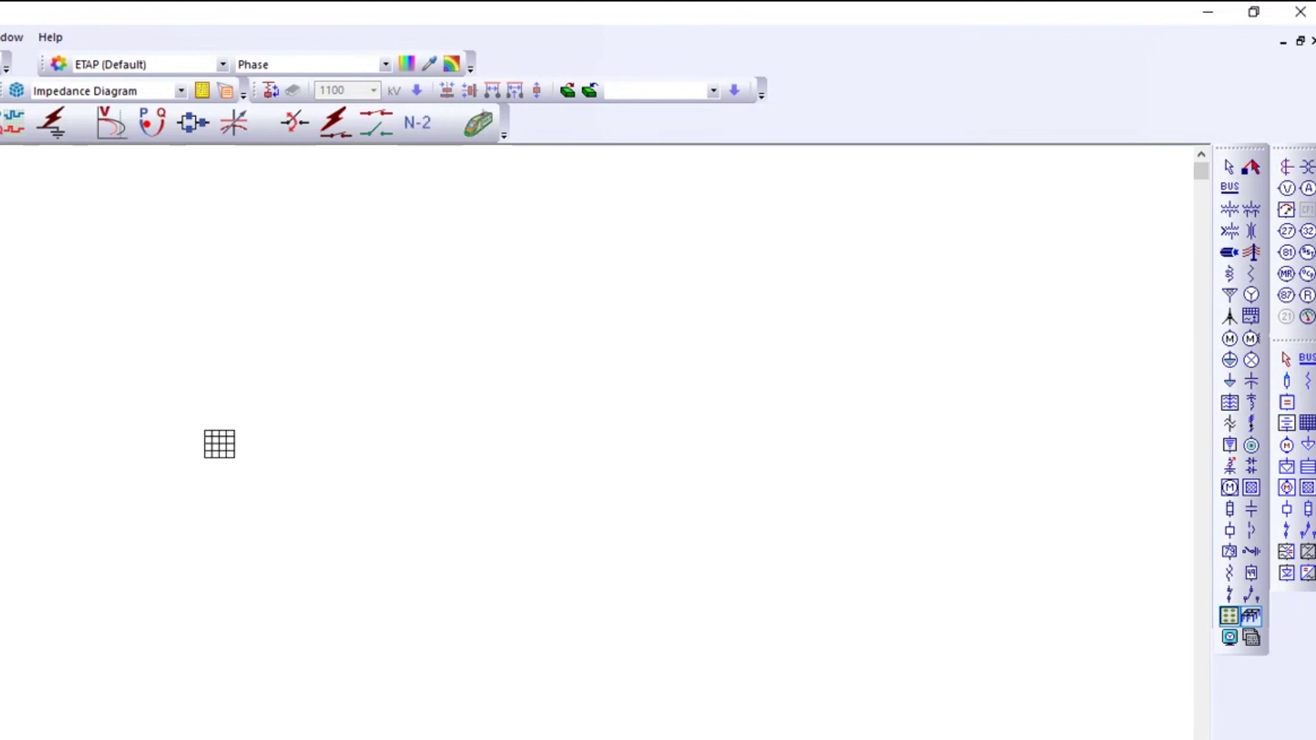
double_click(183, 439)
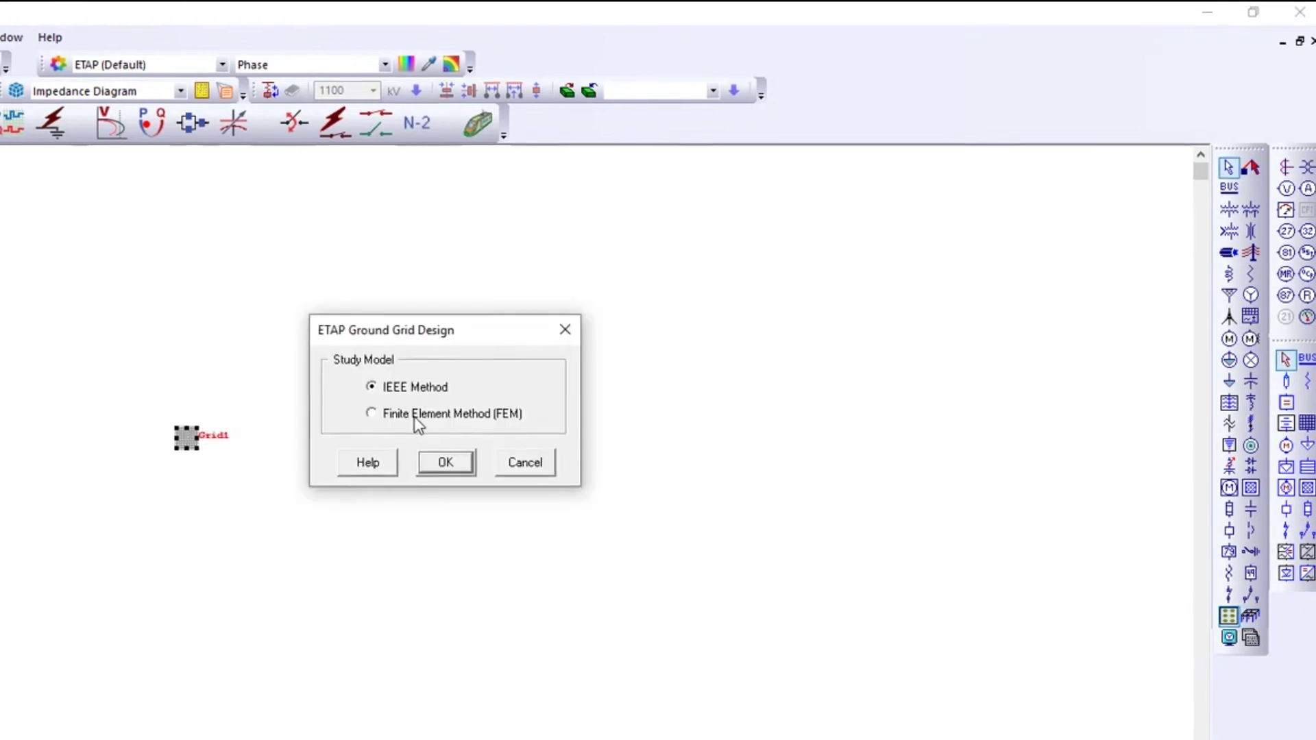
left_click(413, 416)
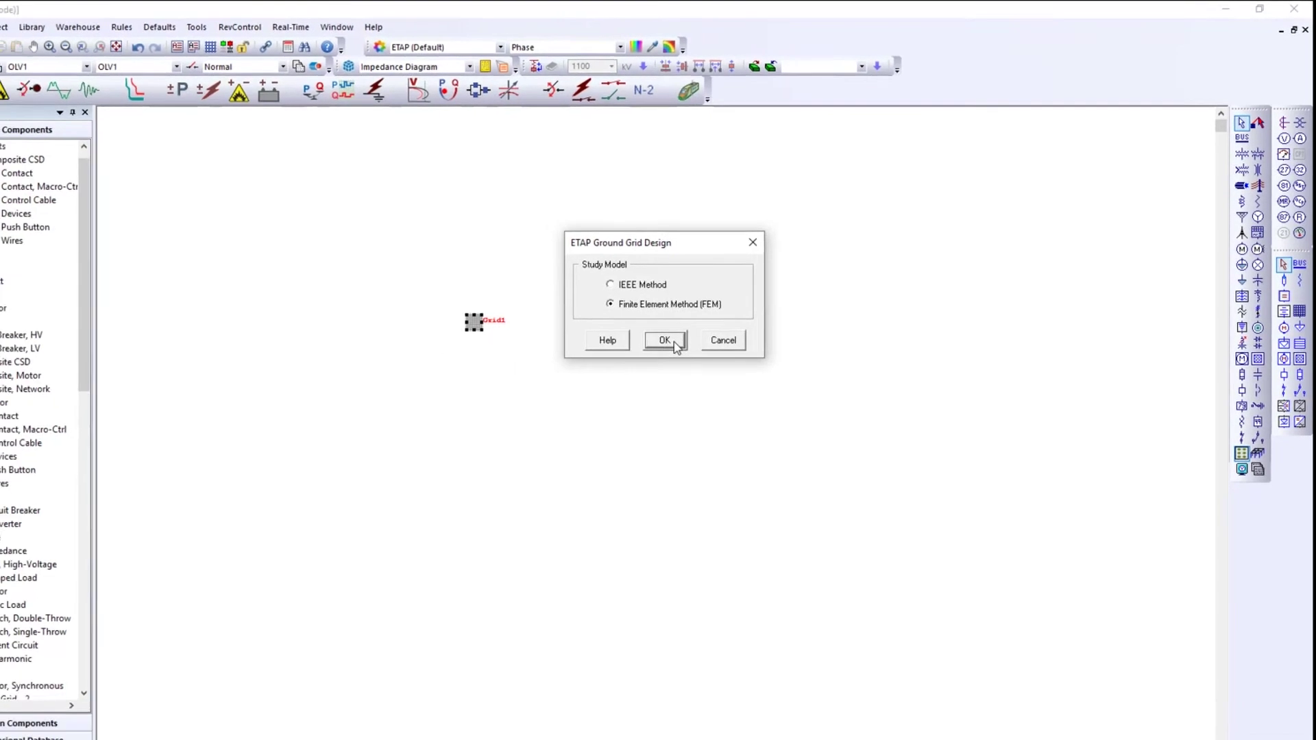
left_click(634, 358)
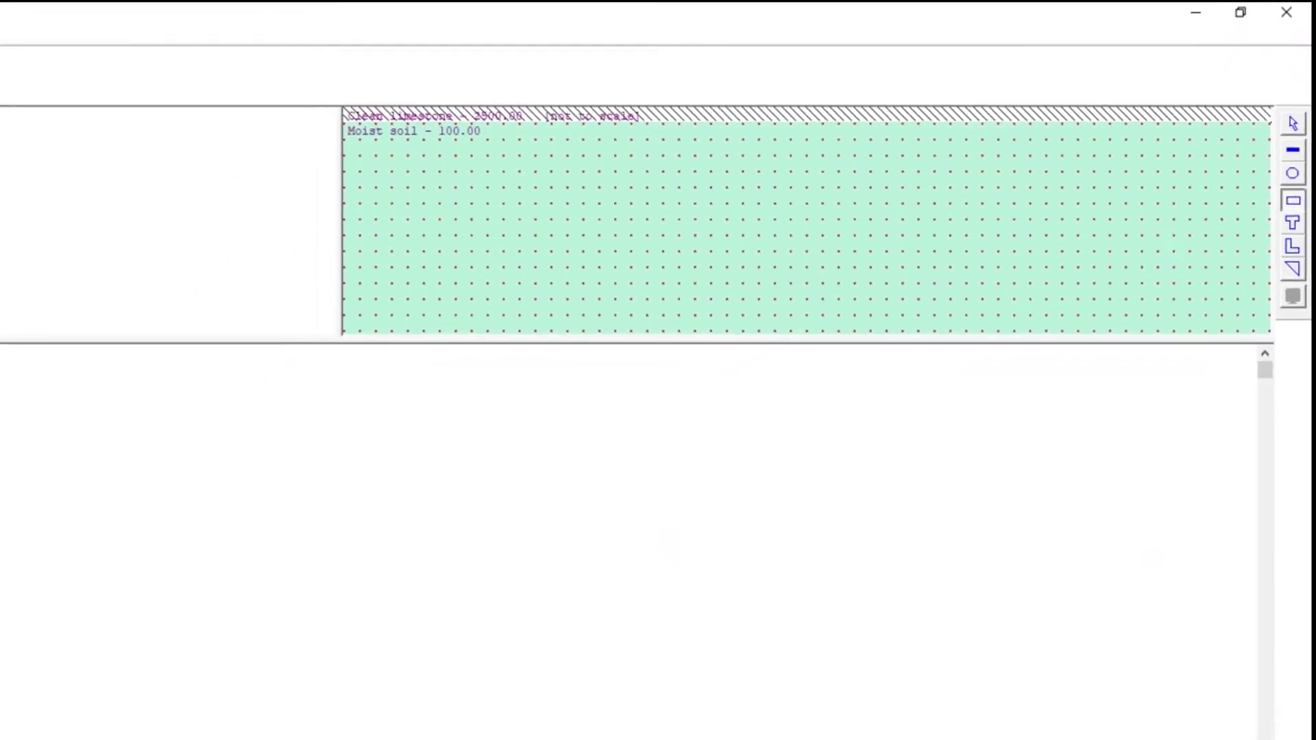
Step: Place a rectangular conductor group of 50 by 25 m and set its conductor size to 150 sq.mm
left_click(64, 355)
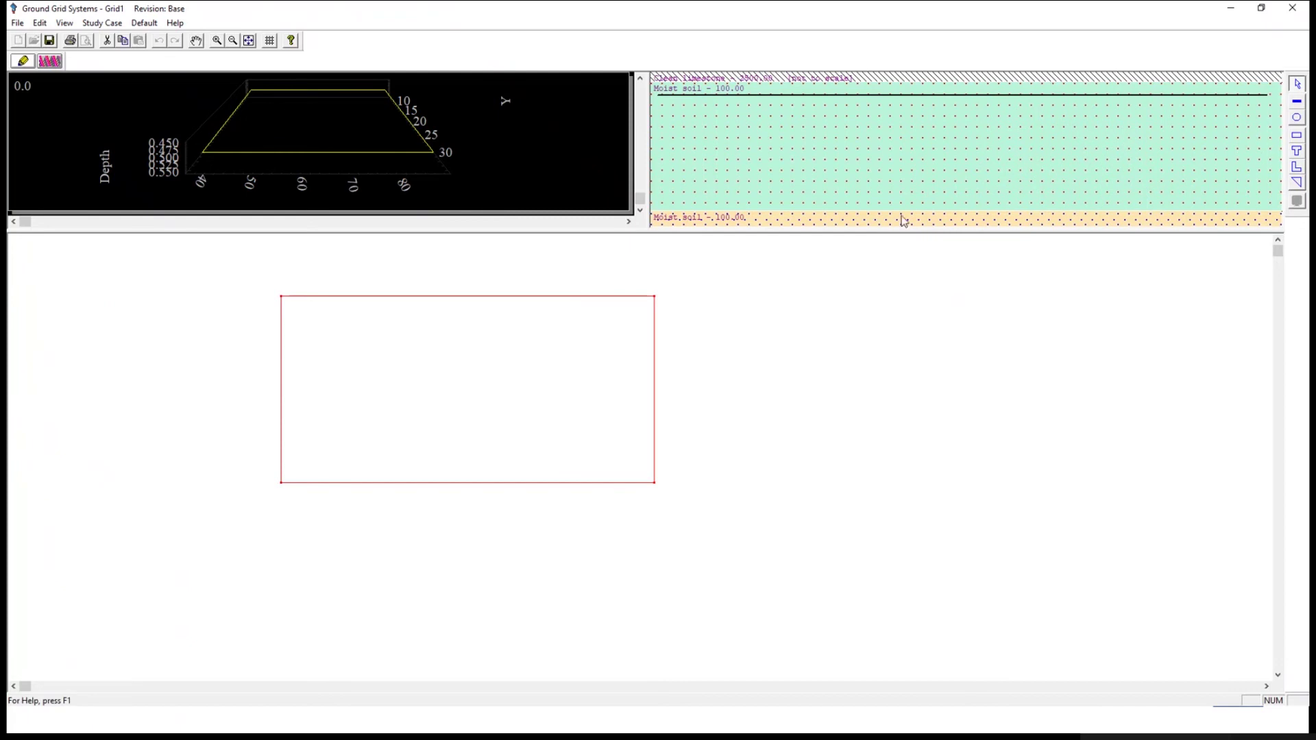
double_click(603, 319)
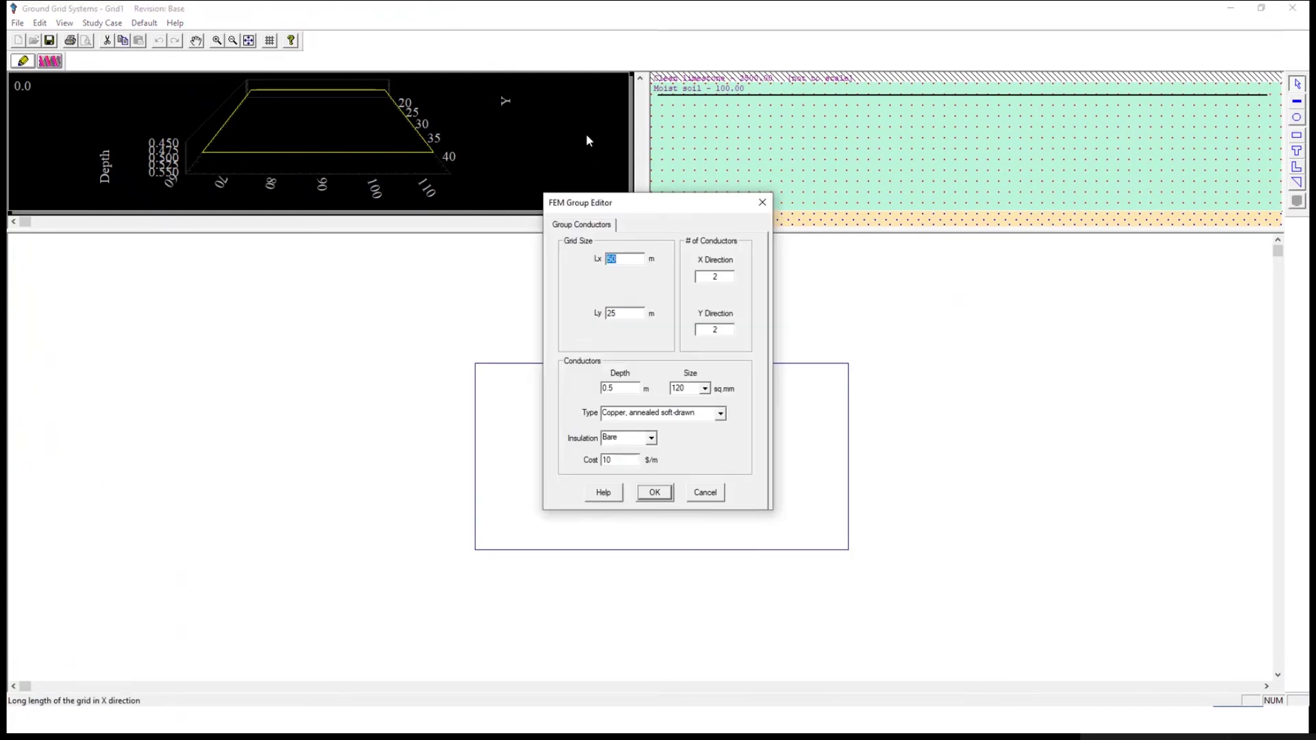
double_click(613, 258)
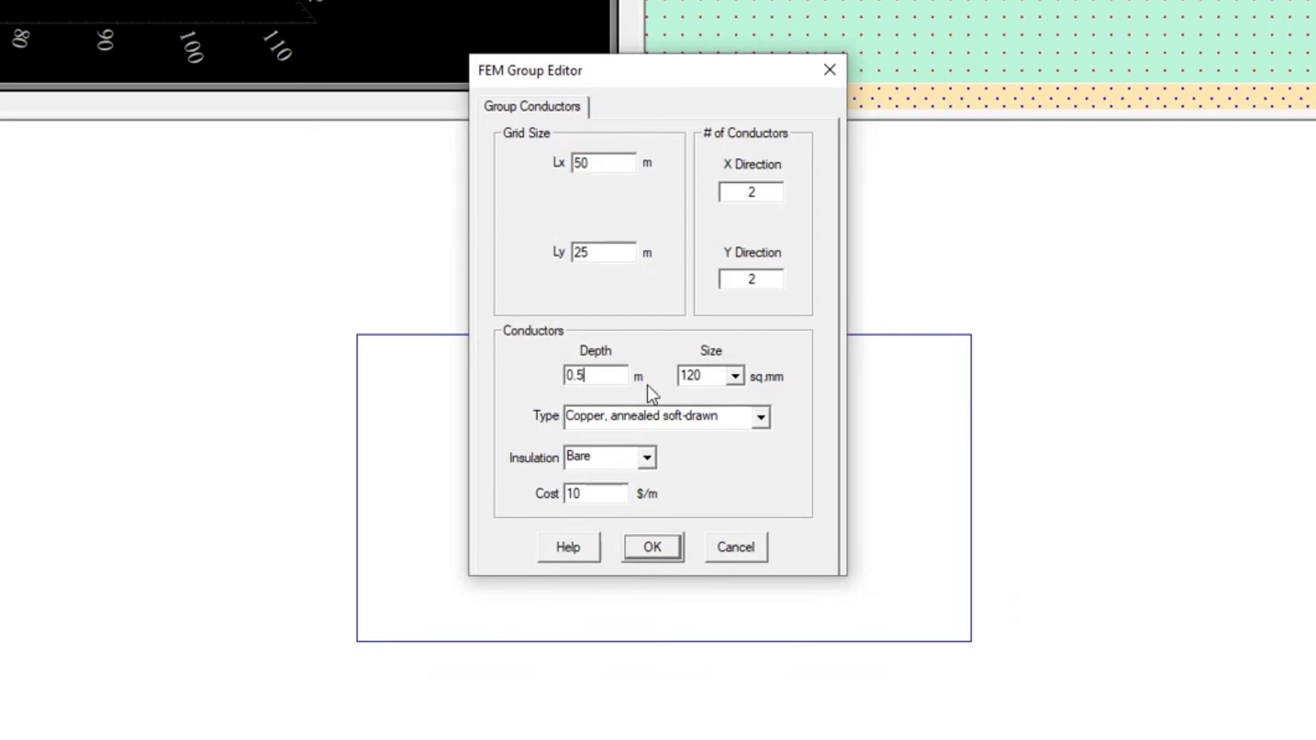
left_click(737, 379)
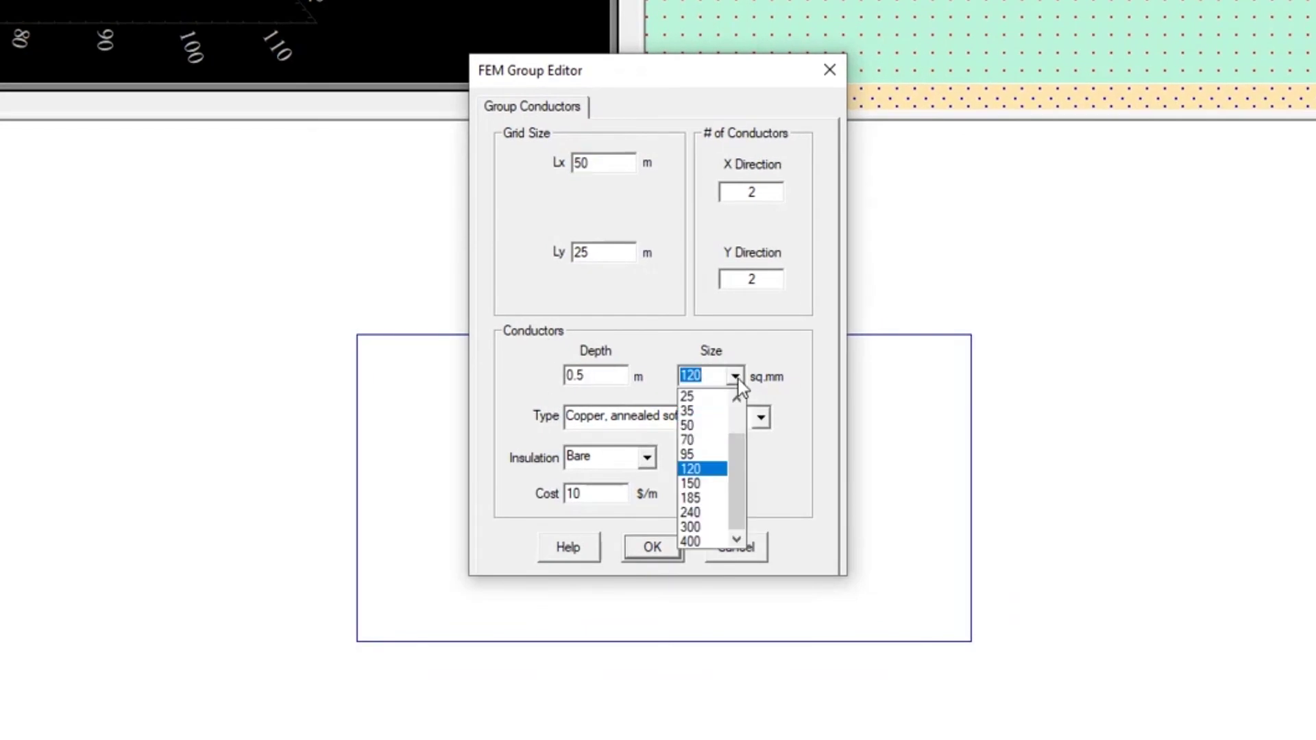
left_click(698, 482)
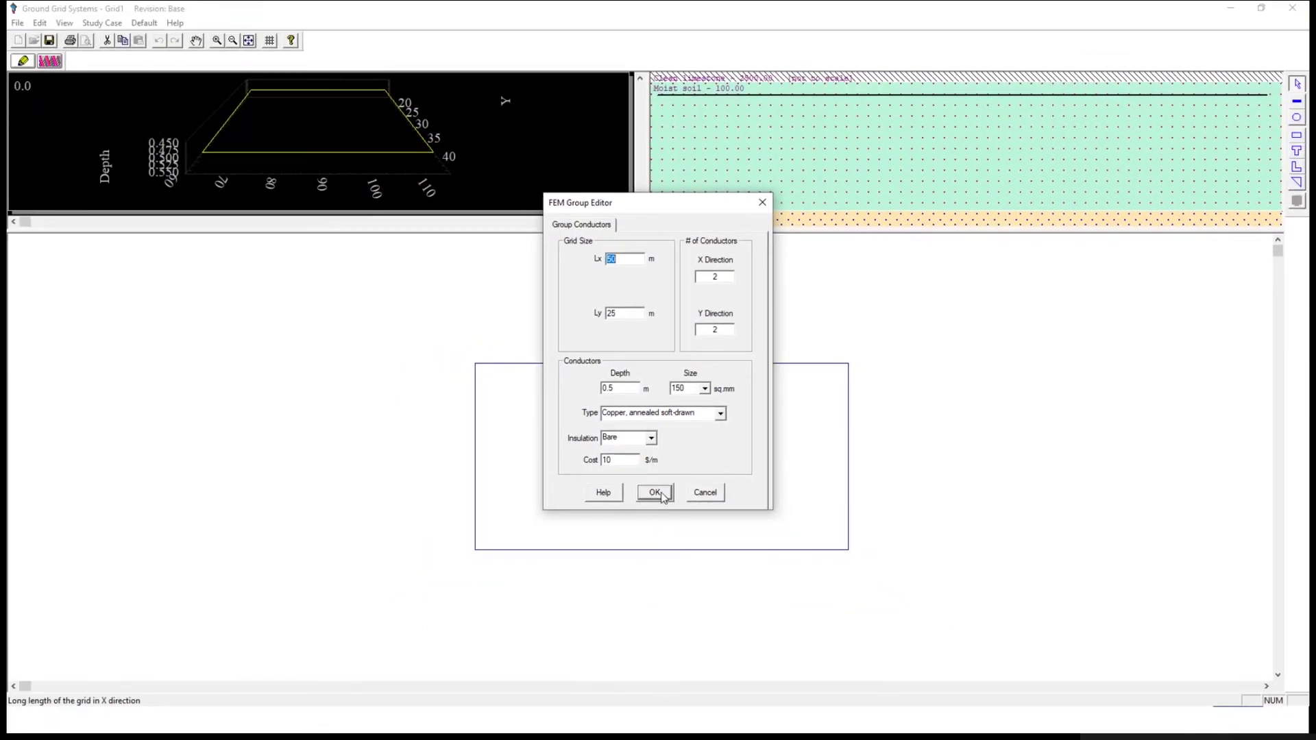
left_click(655, 493)
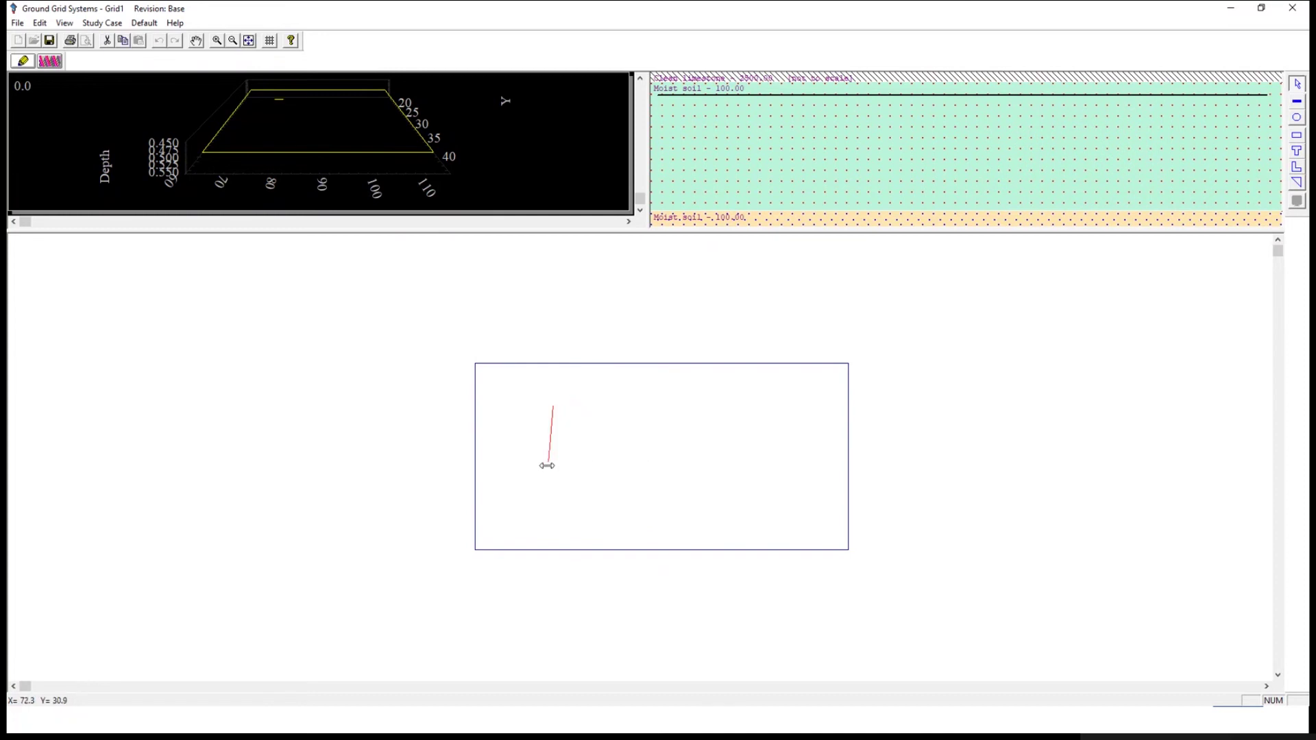
Step: Draw a single conductor about 24.9 m long across the short direction of the rectangular grid, at about X = 73
left_click_drag(547, 466, 548, 545)
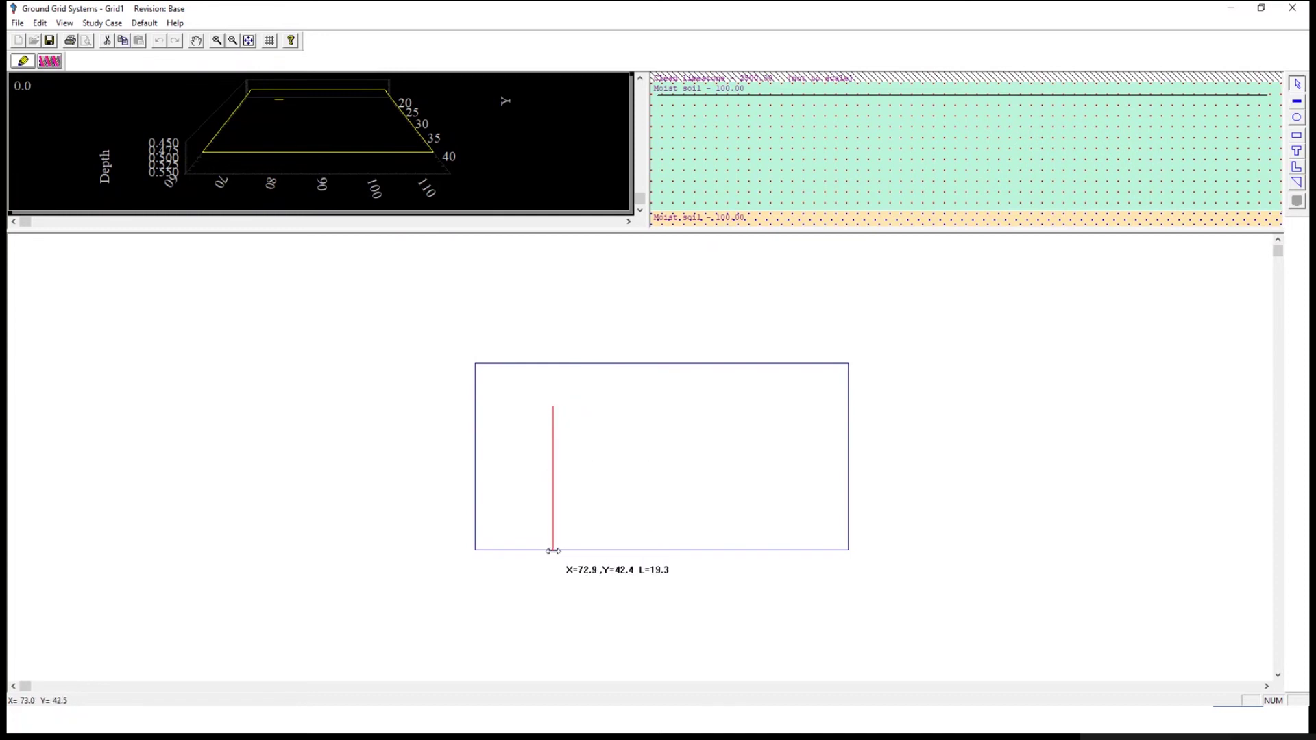
left_click_drag(554, 390, 556, 364)
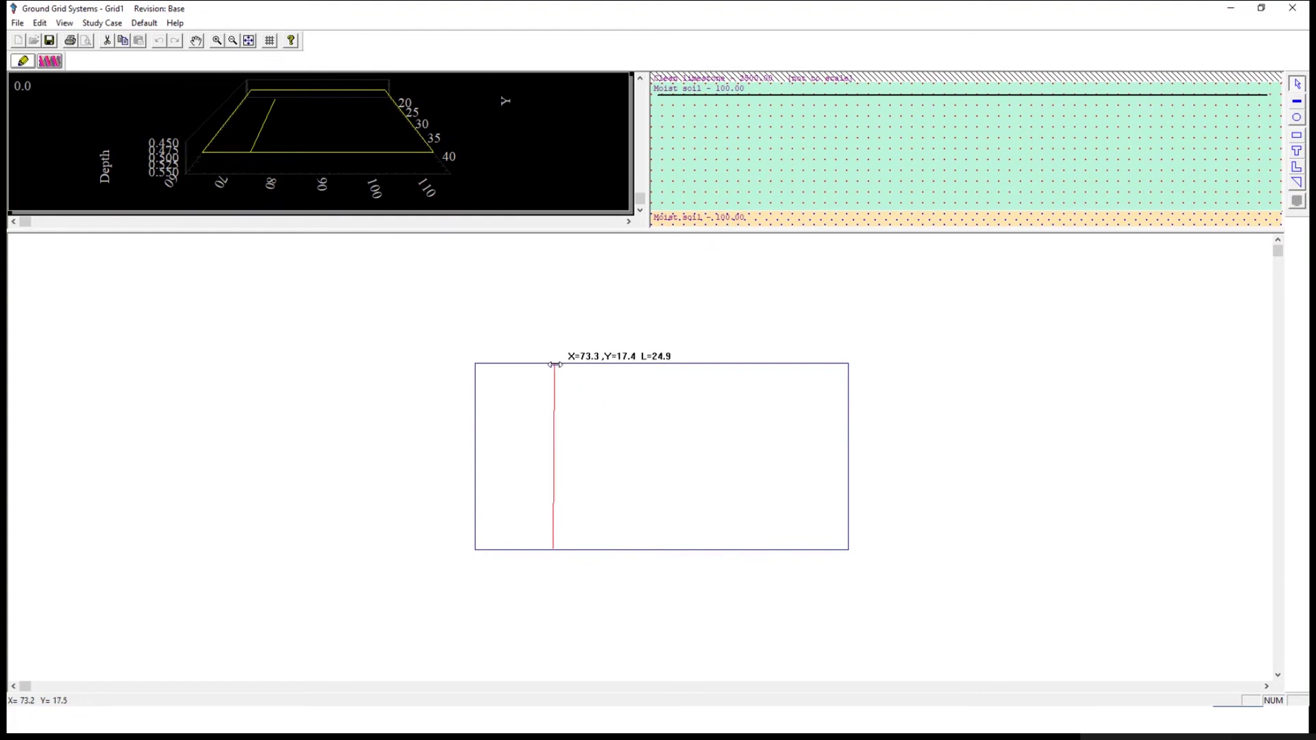
Step: Review the single conductor's coordinates, type, size, insulation and cost in the conductor editor
double_click(555, 364)
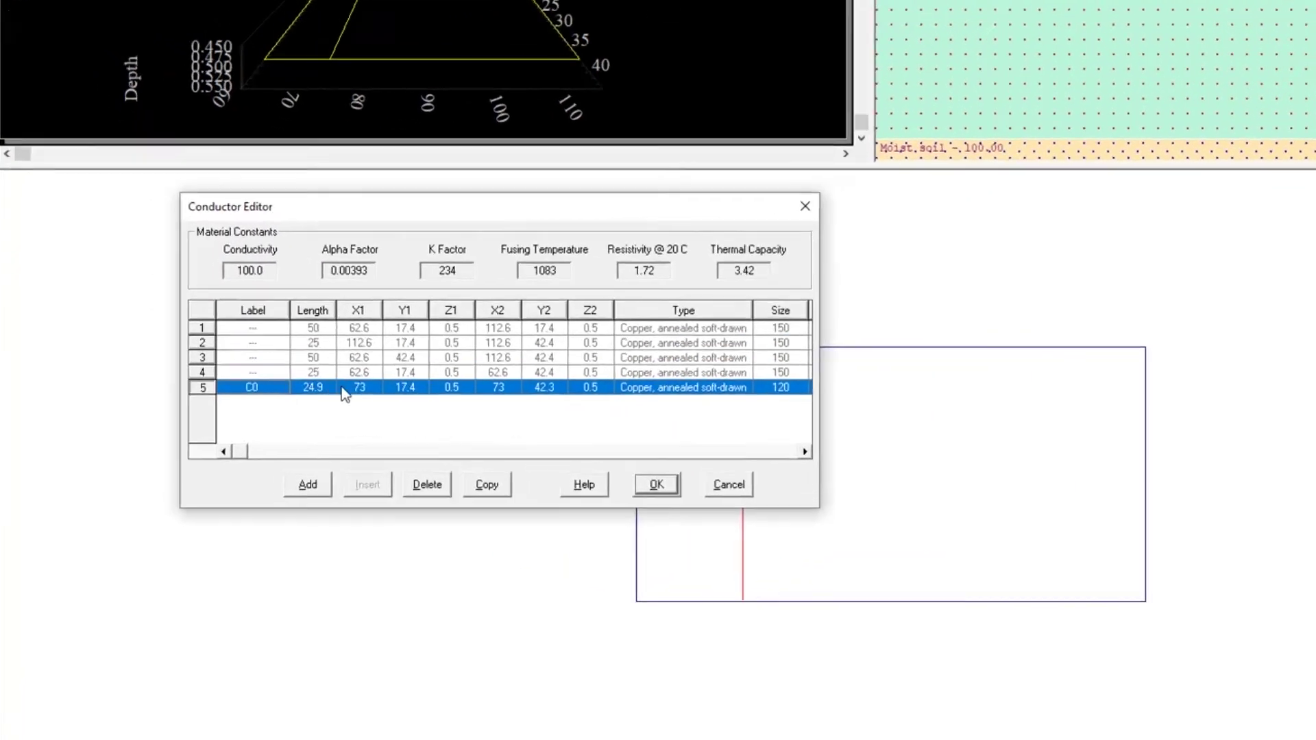
left_click(472, 382)
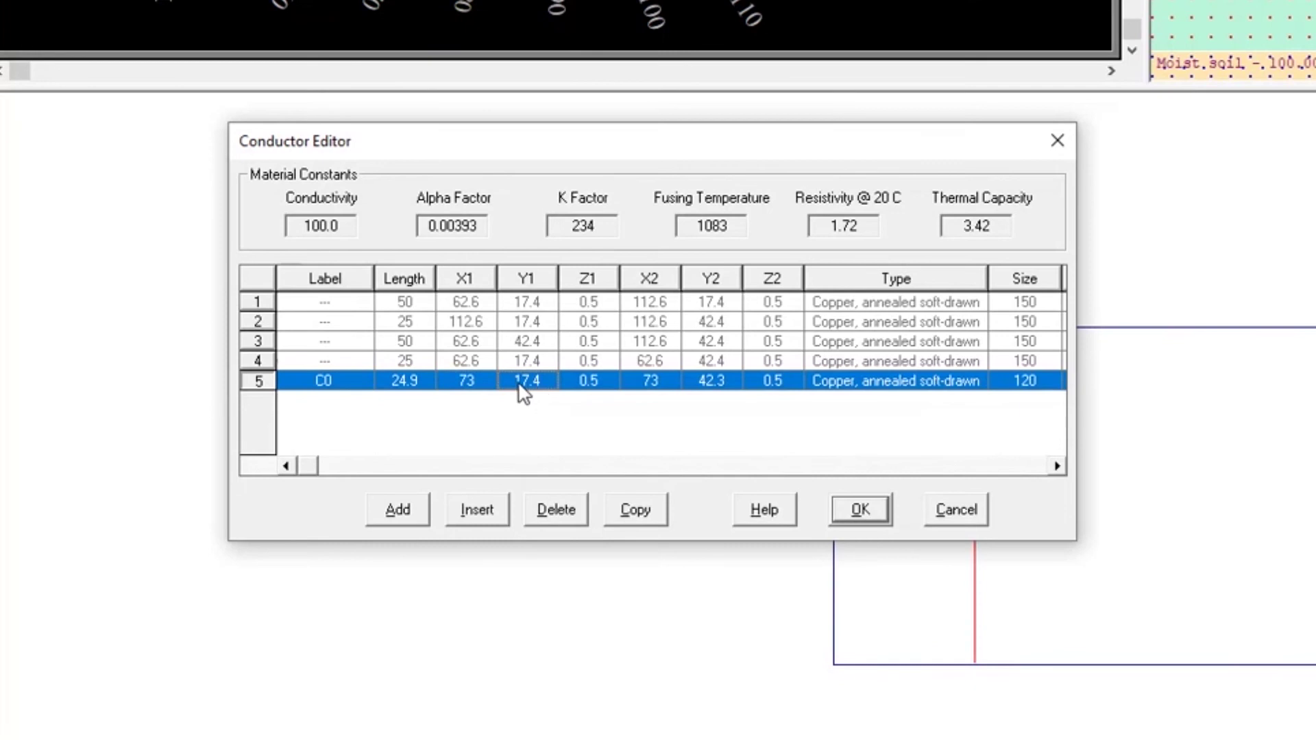
left_click(865, 383)
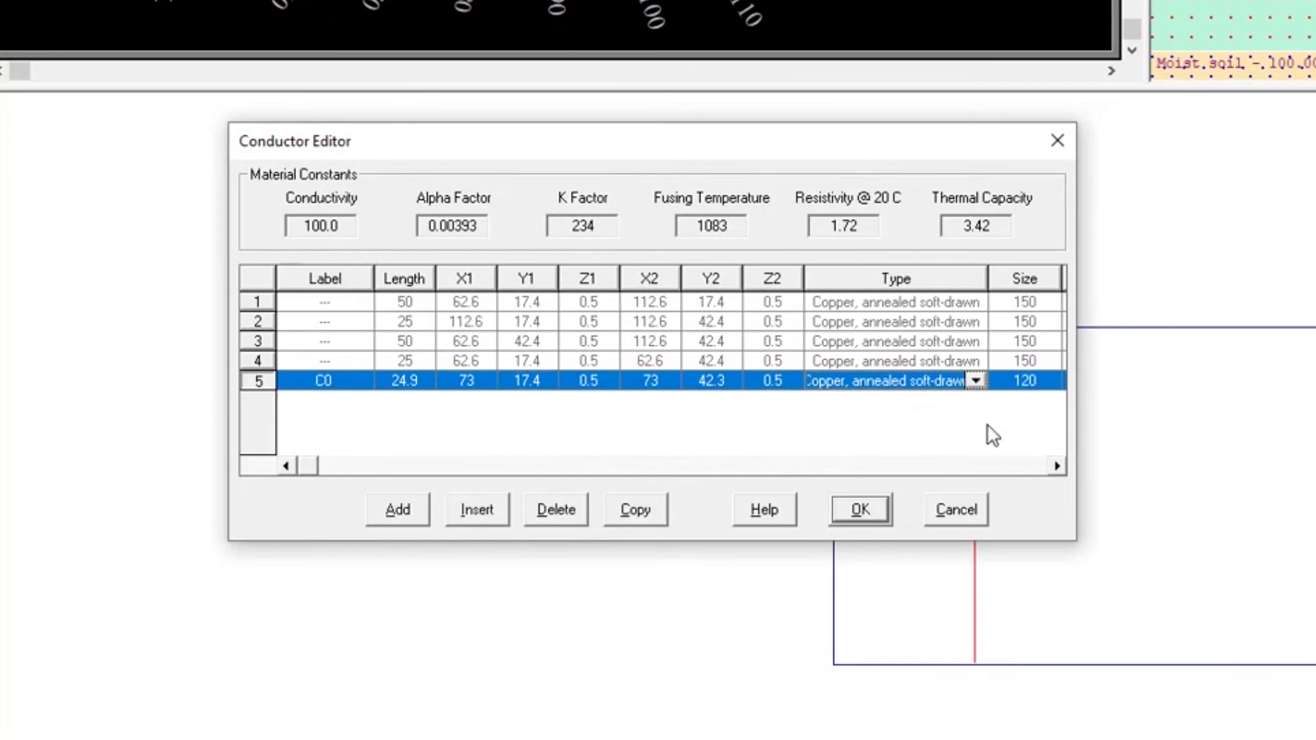
left_click(1058, 466)
left_click(1057, 466)
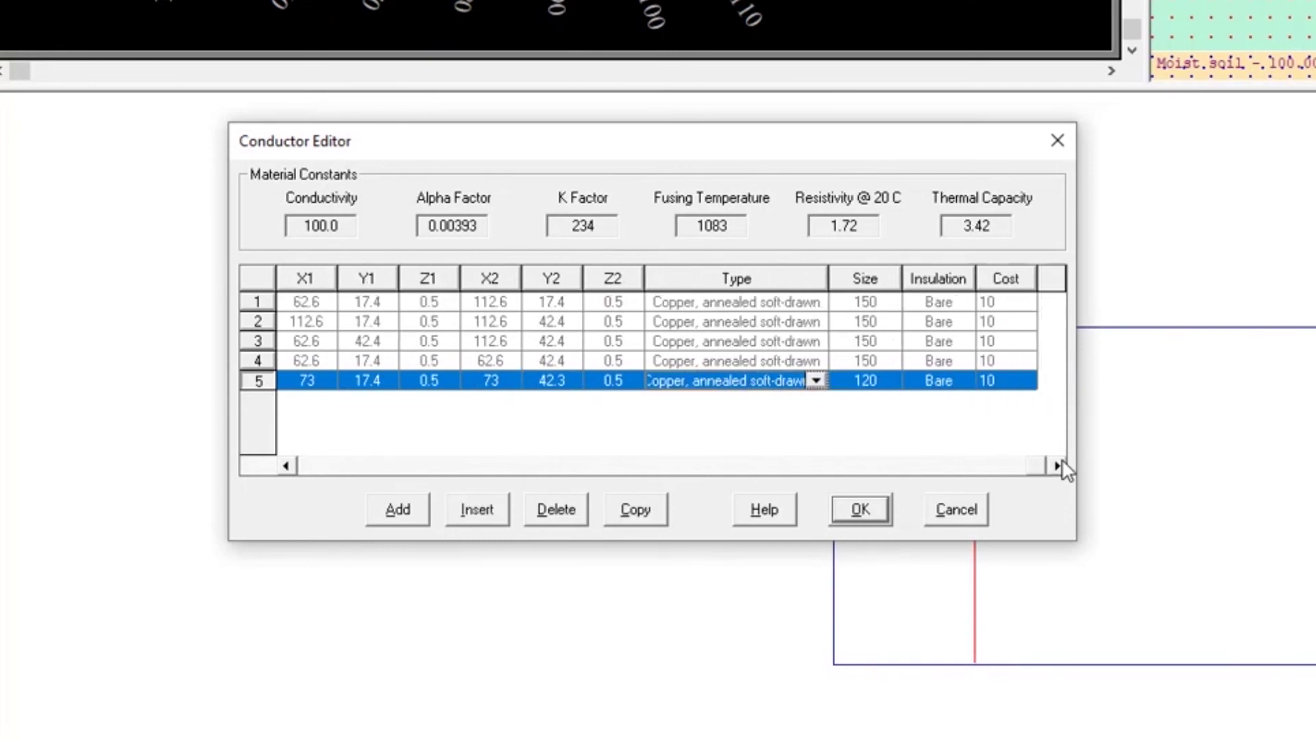
left_click(865, 381)
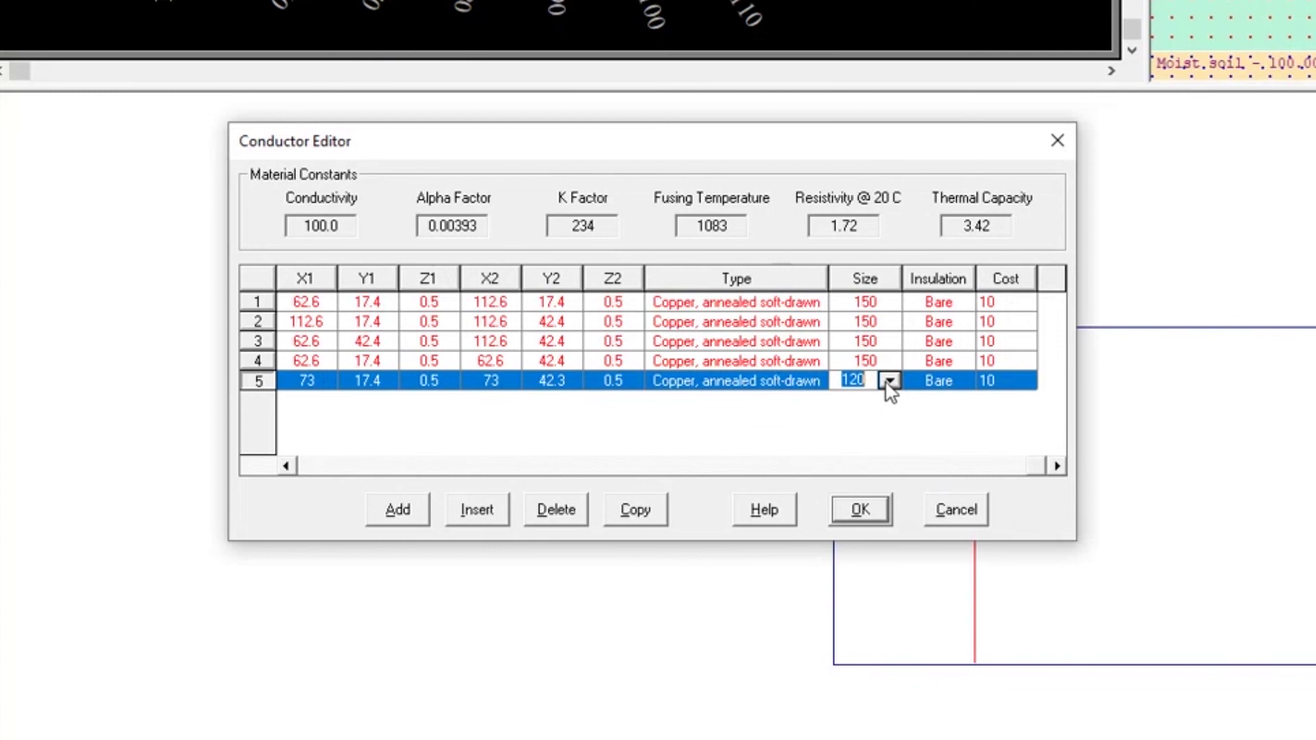
left_click(963, 383)
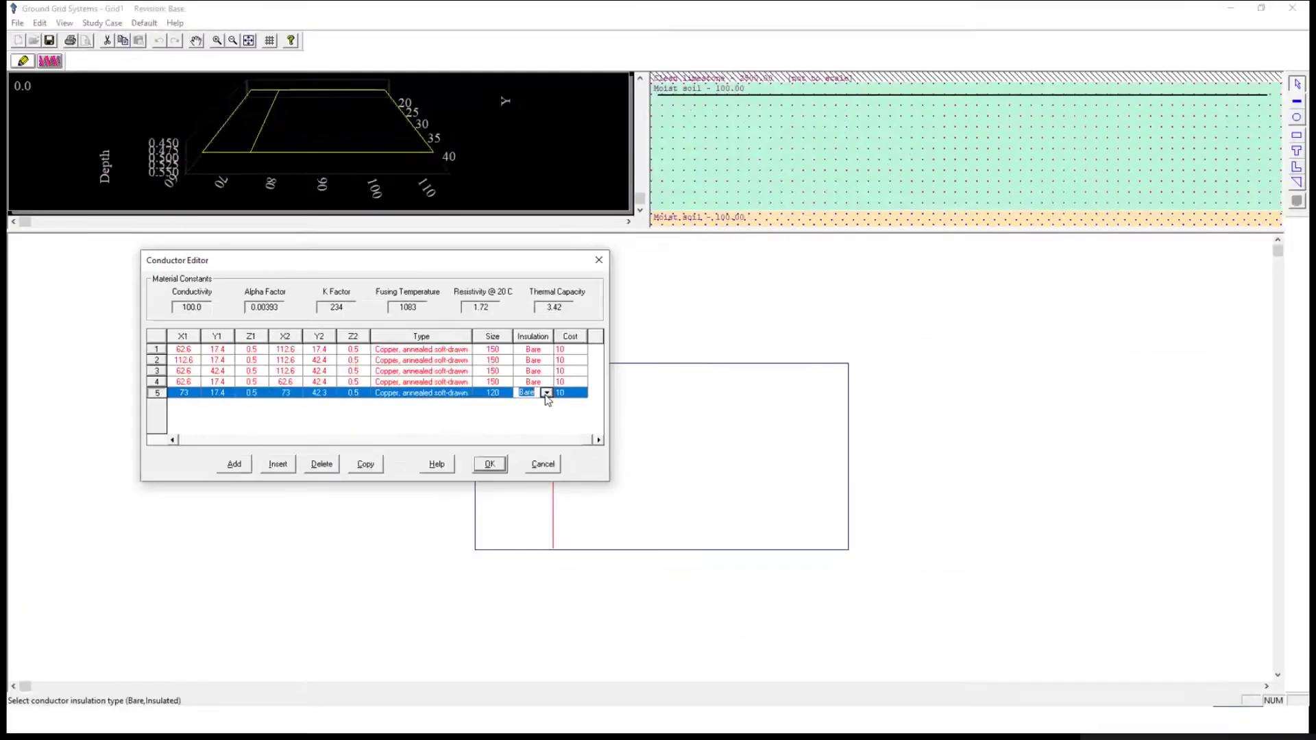
left_click(591, 477)
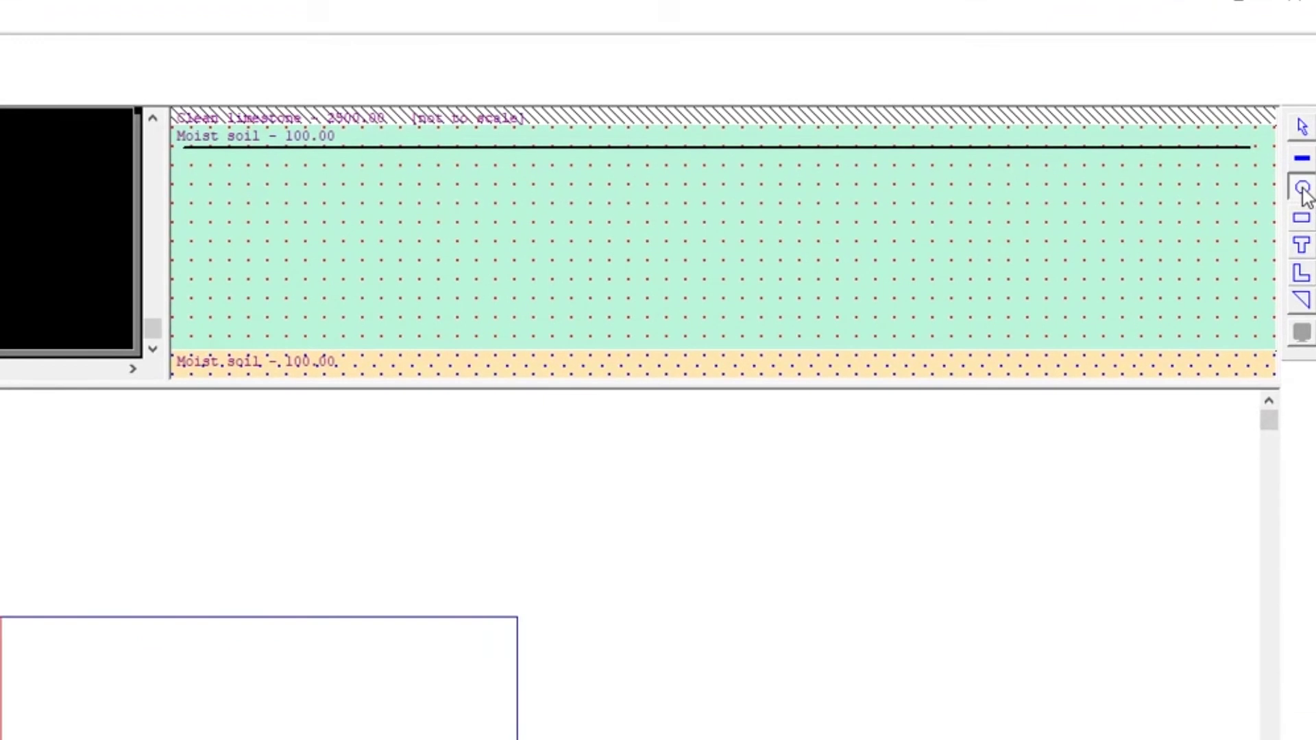
Step: Place a ground rod at the upper-right corner of the rectangular grid and review its dimensions, type and cost
left_click(282, 264)
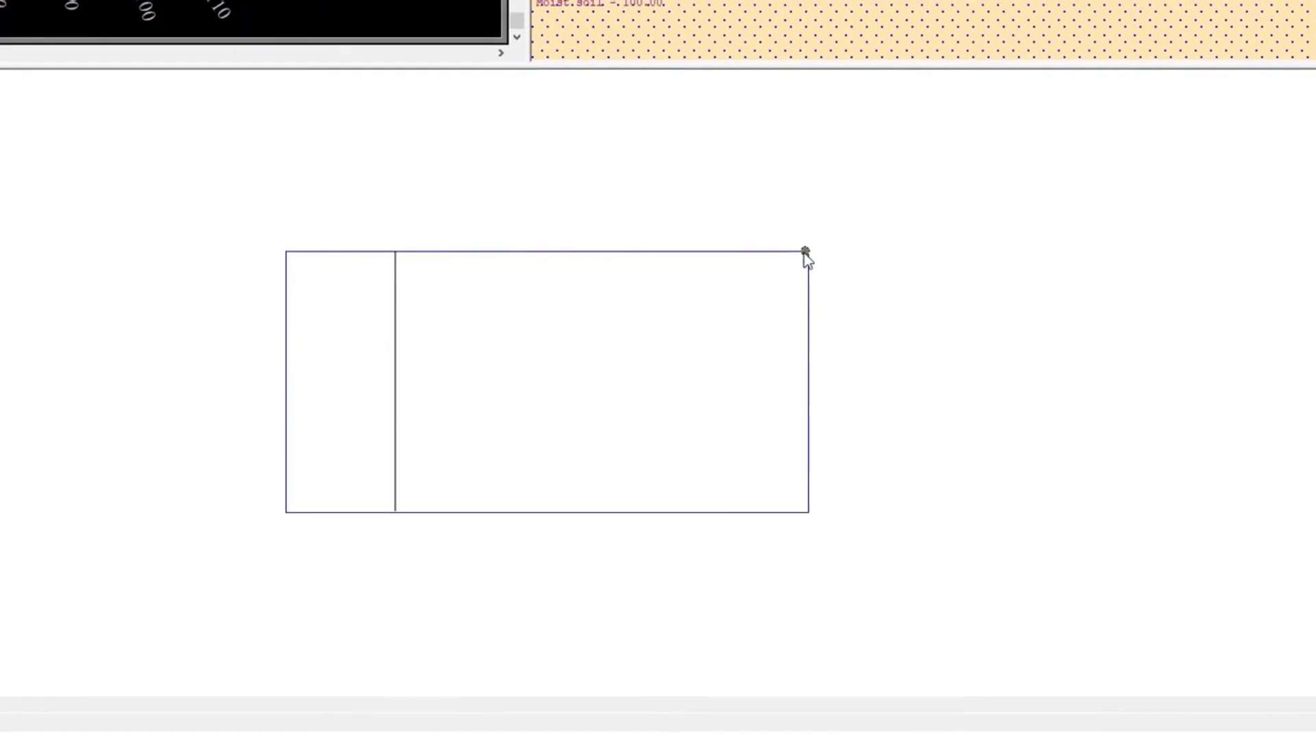
double_click(802, 259)
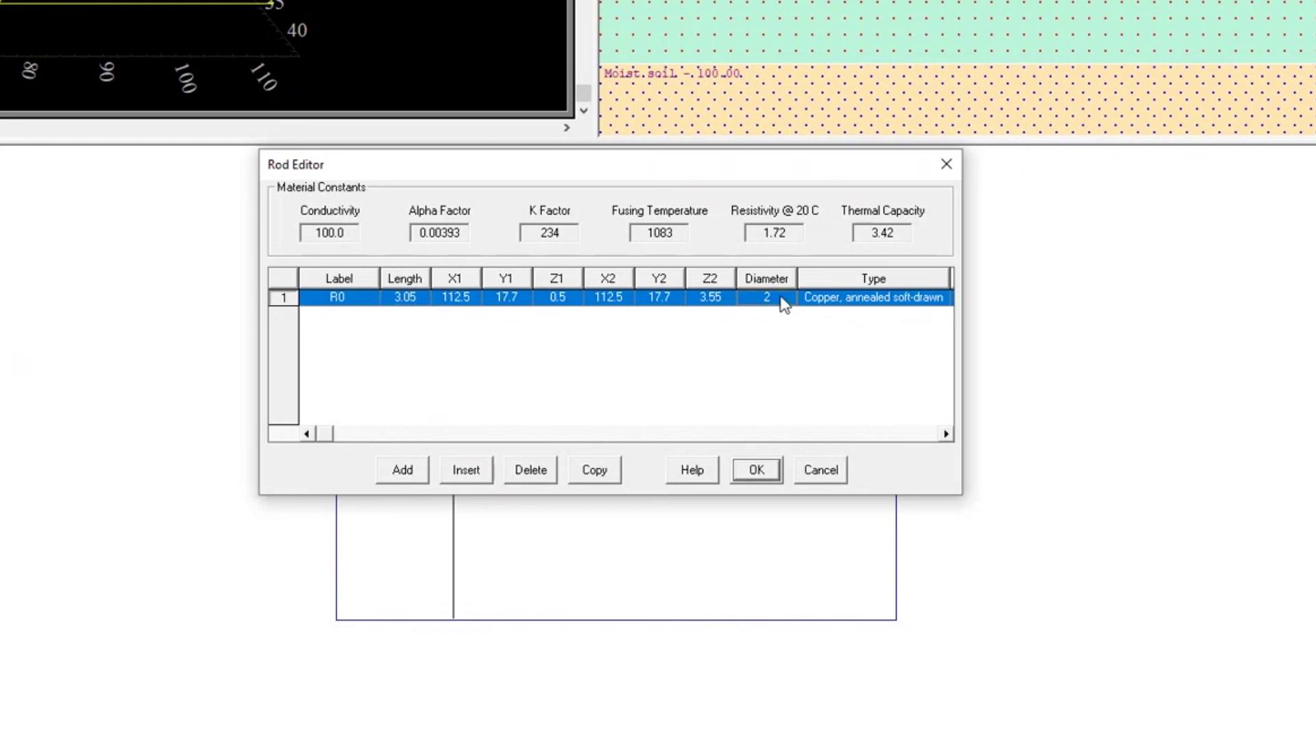
left_click(946, 434)
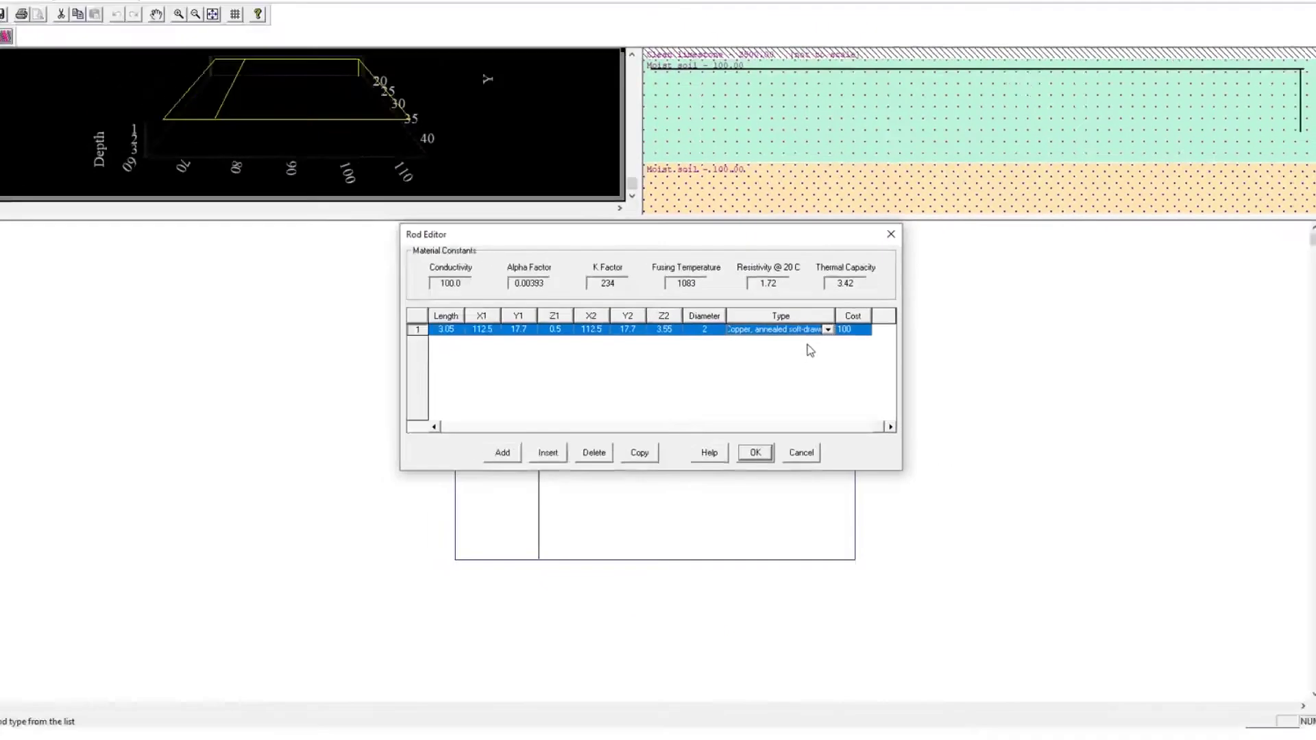
key("Return")
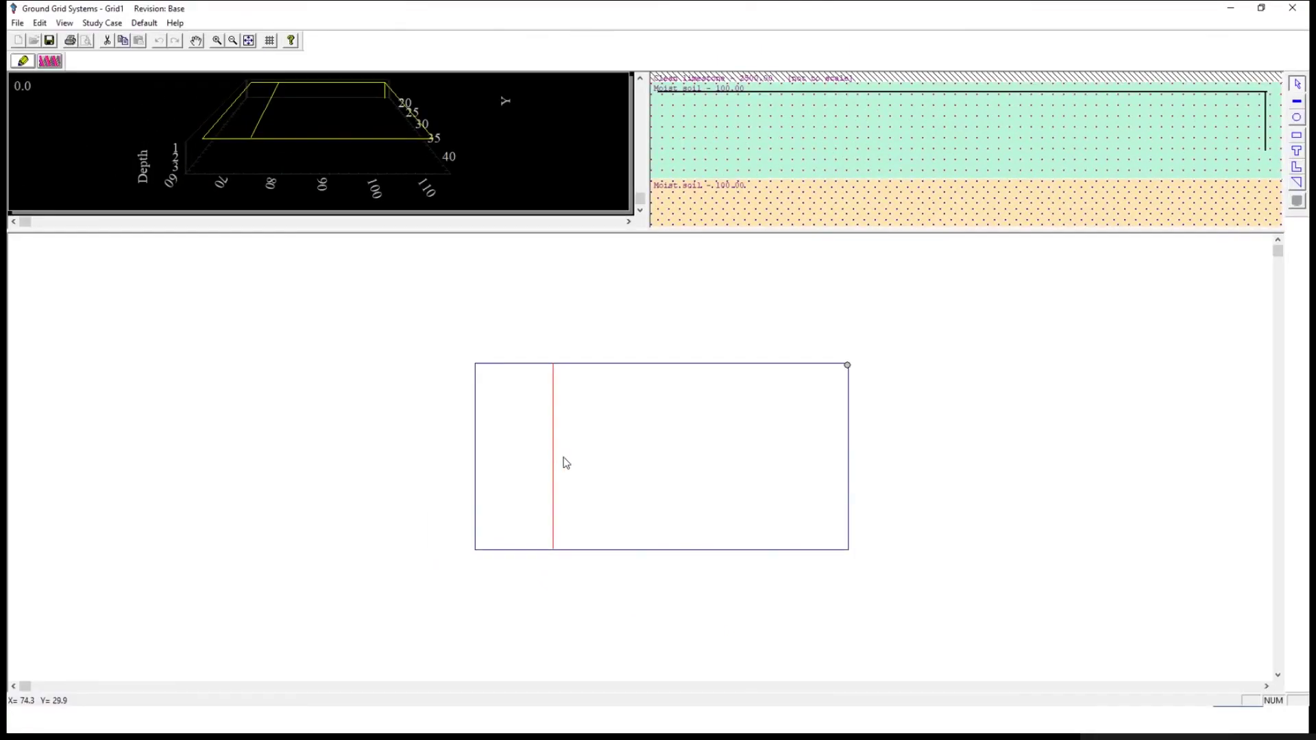
Step: Duplicate the single inner conductor and set the copy's X1 and X2 coordinates to 50
double_click(566, 463)
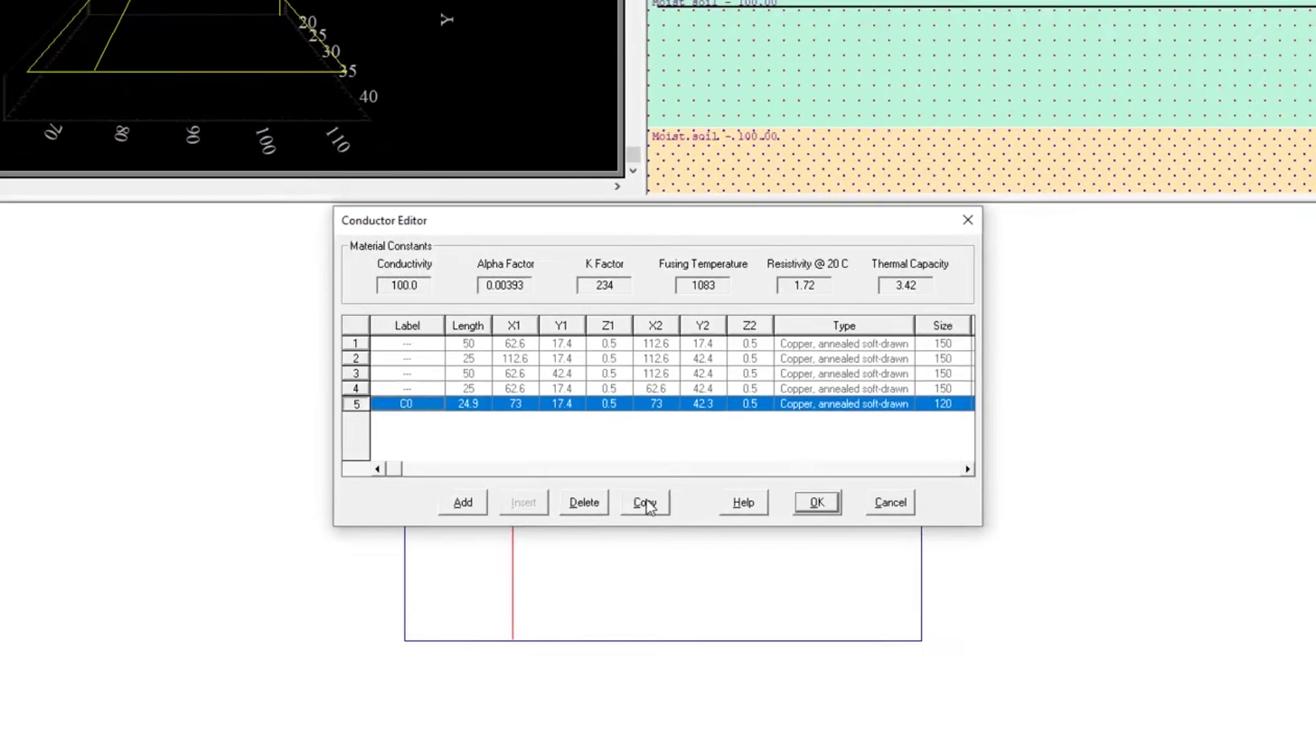
left_click(645, 505)
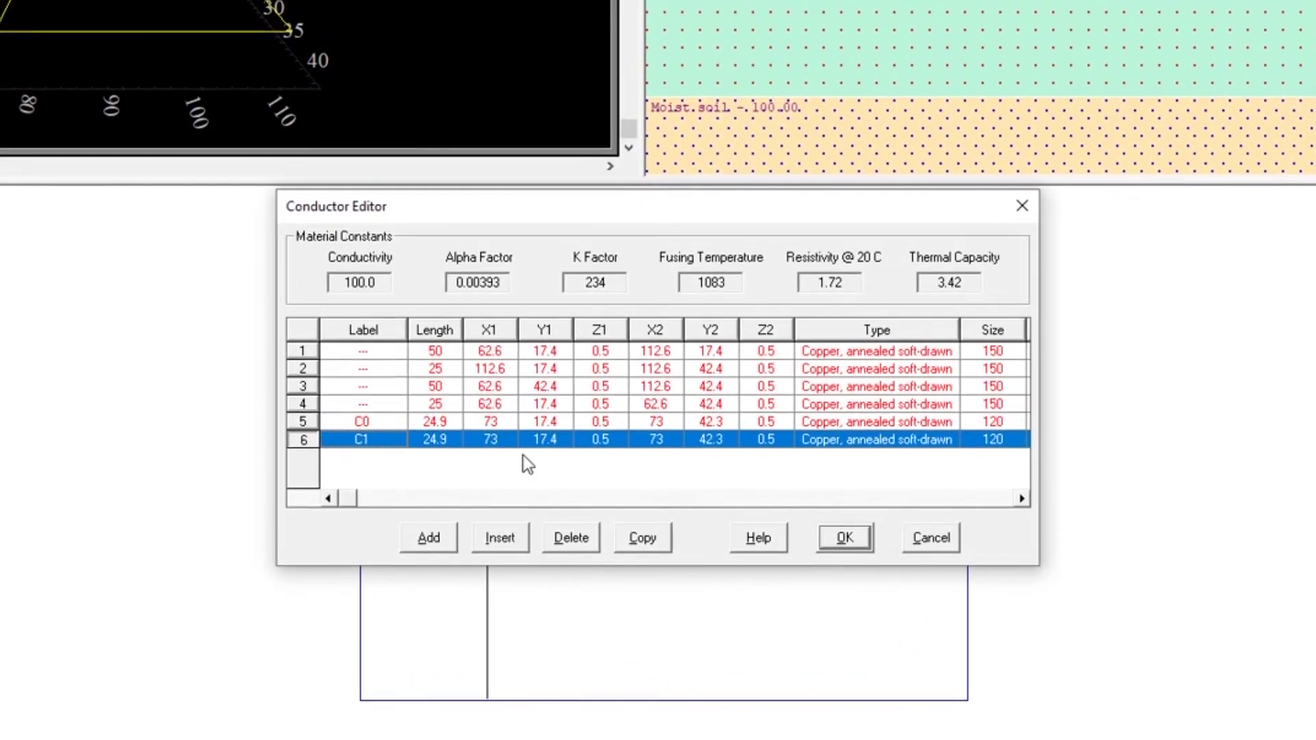
double_click(491, 439)
type("50")
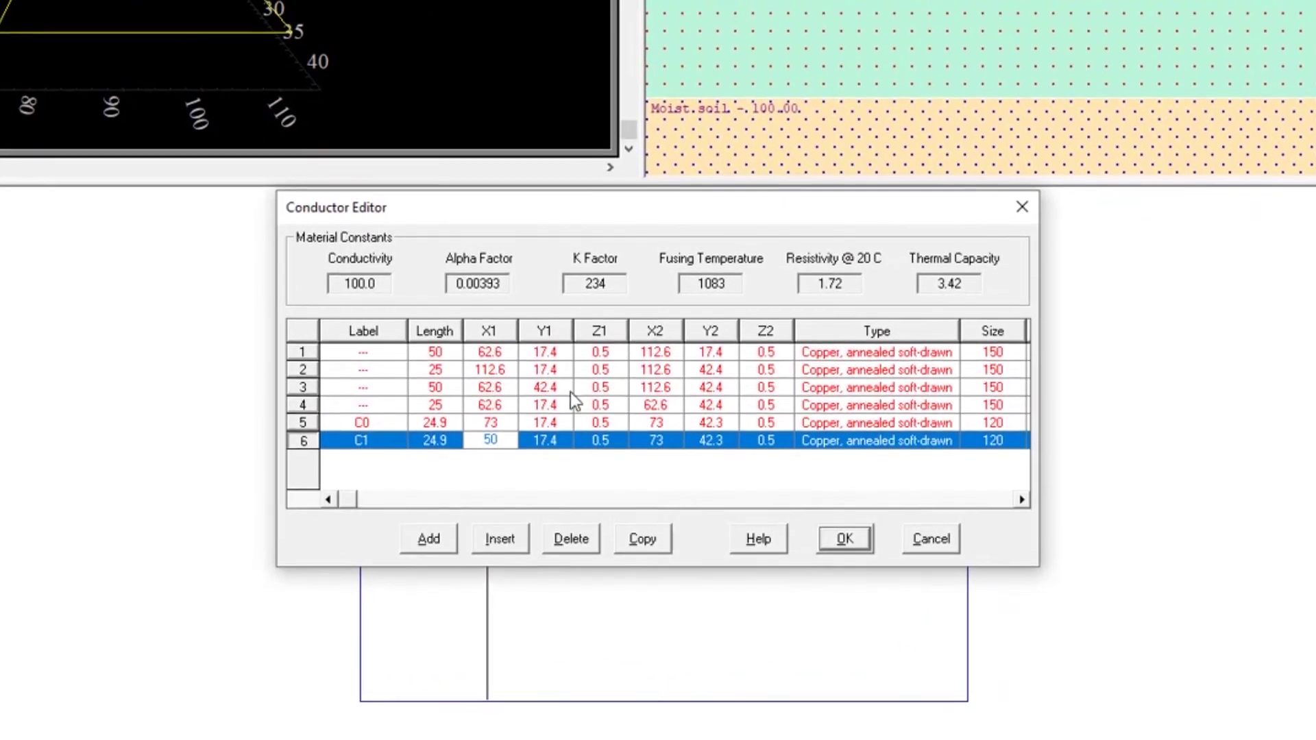
double_click(656, 440)
type("50")
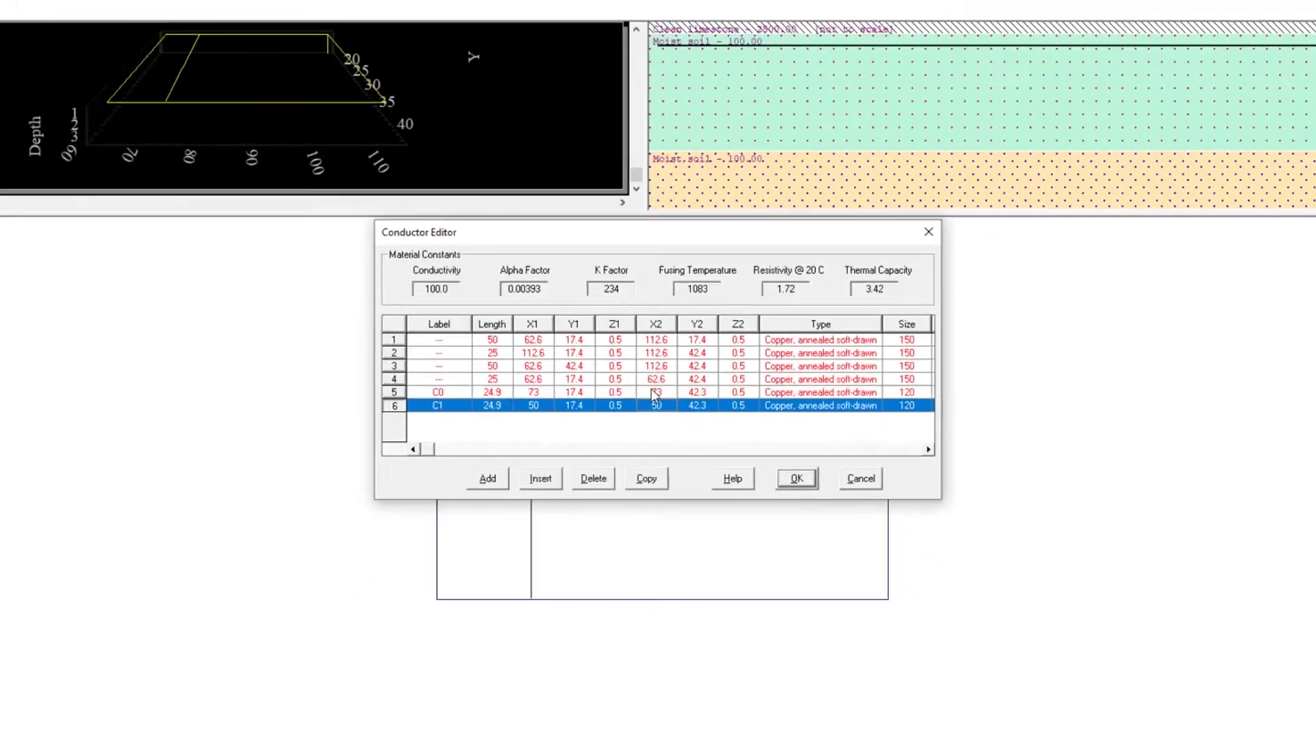
key("Return")
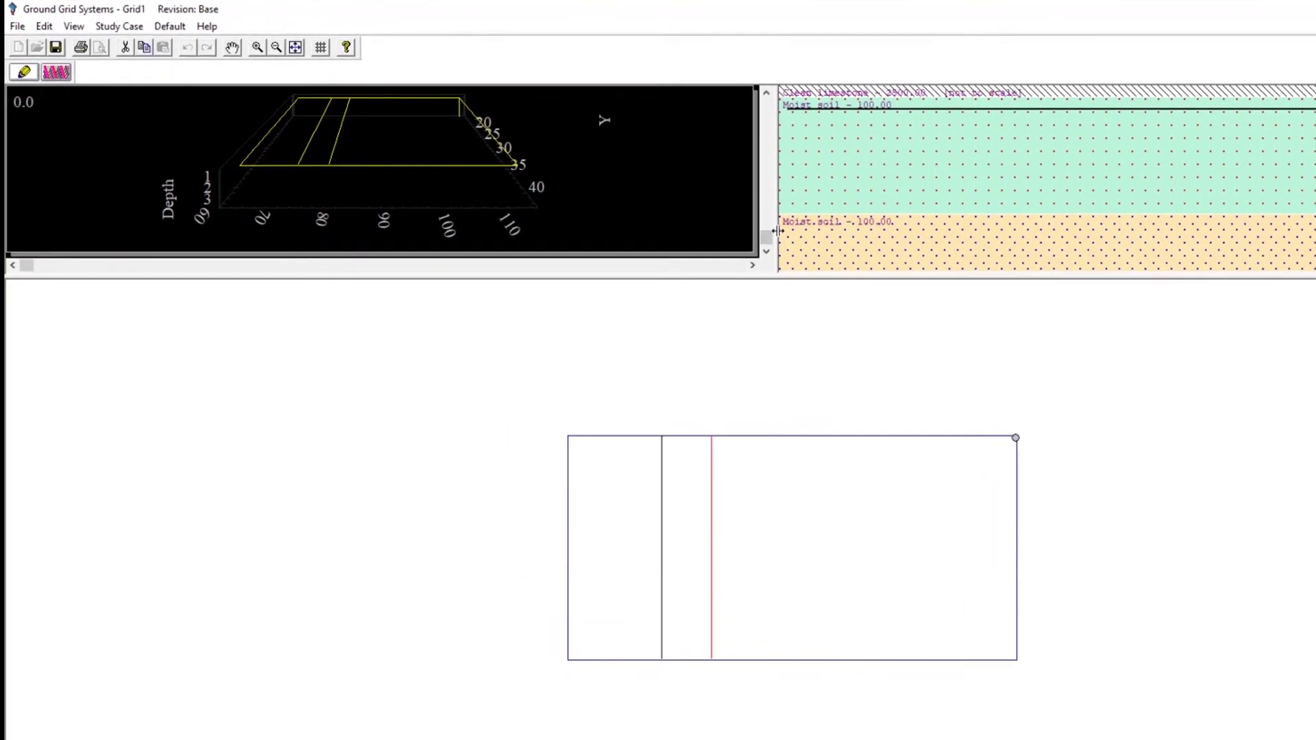
left_click_drag(766, 236, 760, 195)
mouse_move(990, 257)
left_mouse_down()
mouse_move(992, 233)
mouse_move(987, 275)
left_mouse_up()
mouse_move(1071, 305)
left_mouse_down()
mouse_move(1073, 281)
mouse_move(1073, 307)
left_mouse_up()
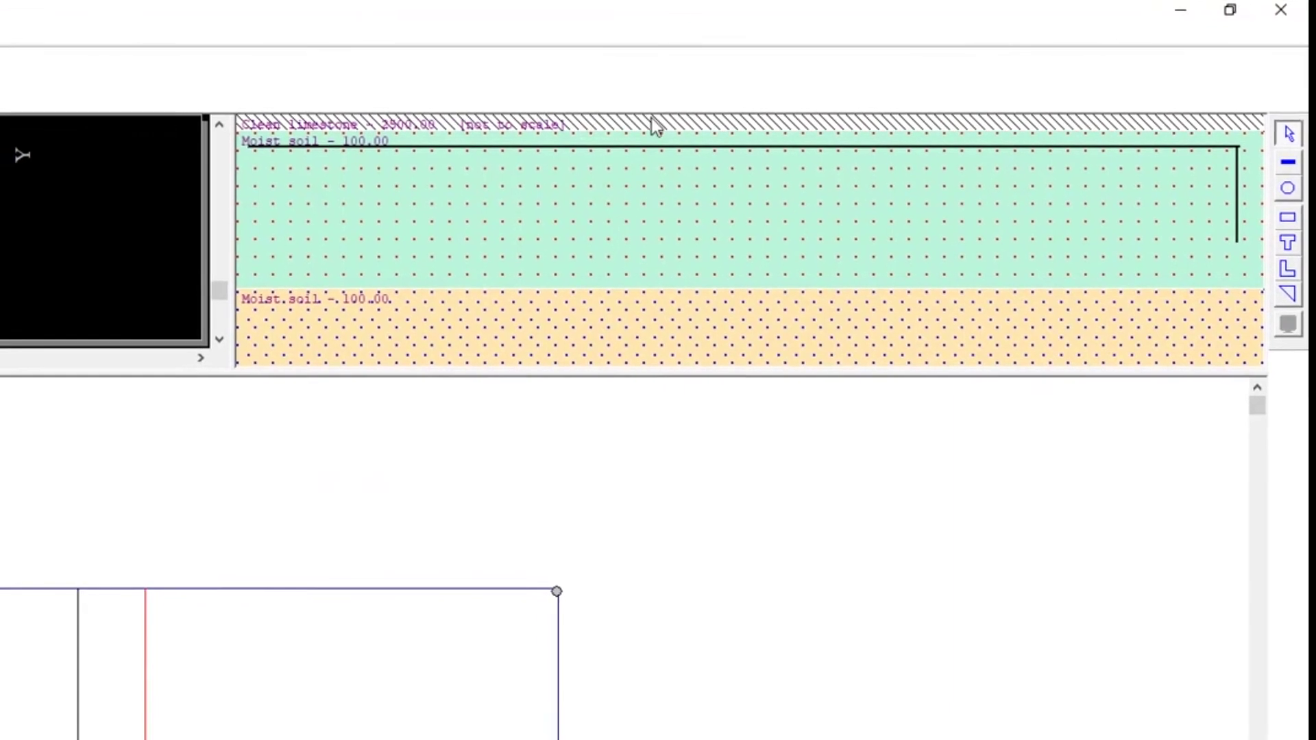
Step: Set the top soil layer to Dry soil with a resistivity of 525 ohm-m and a depth of 1.2 m
double_click(707, 192)
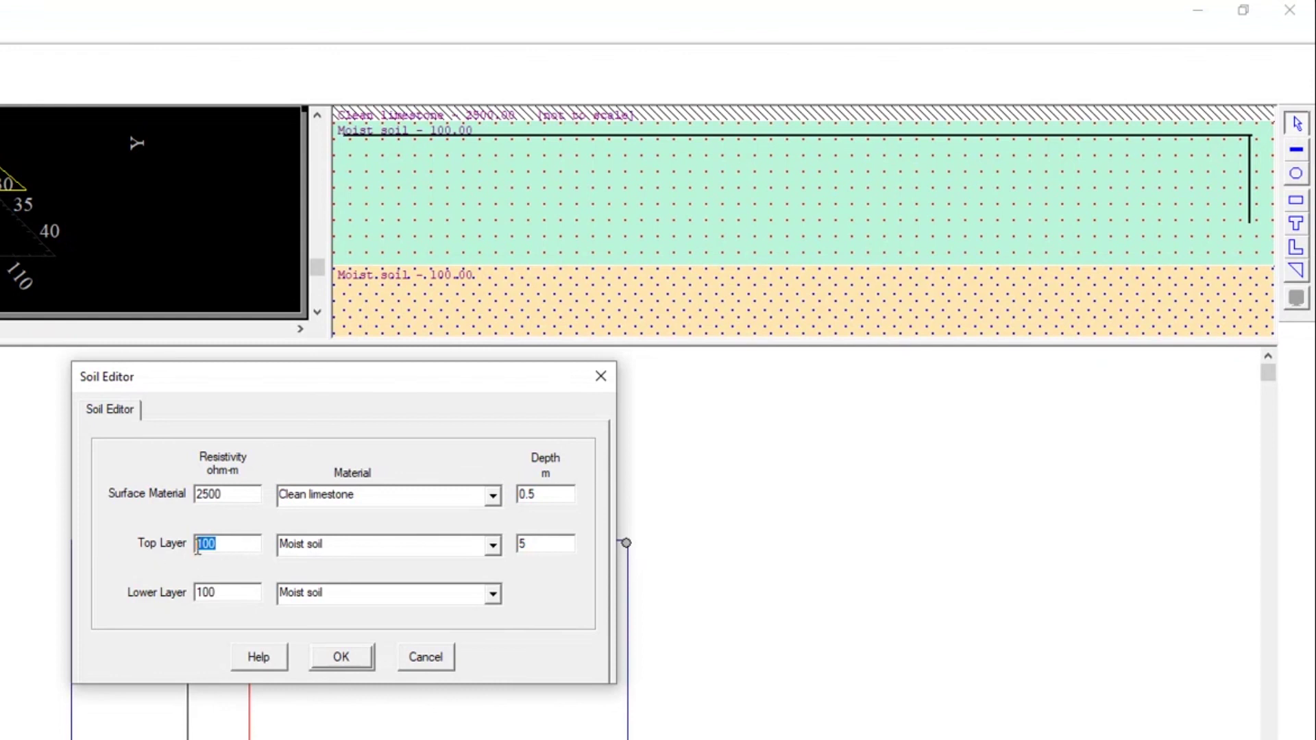
left_click(492, 546)
left_click(371, 598)
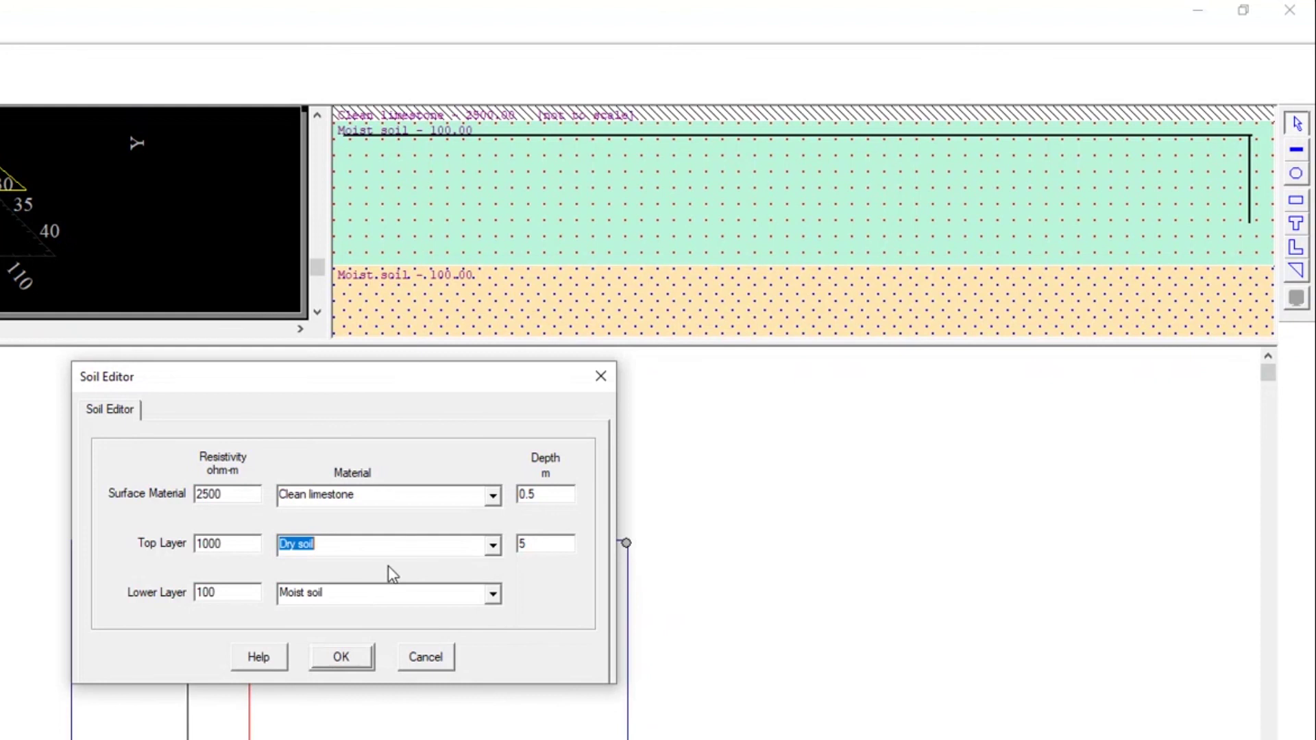
left_click(493, 552)
left_click(441, 599)
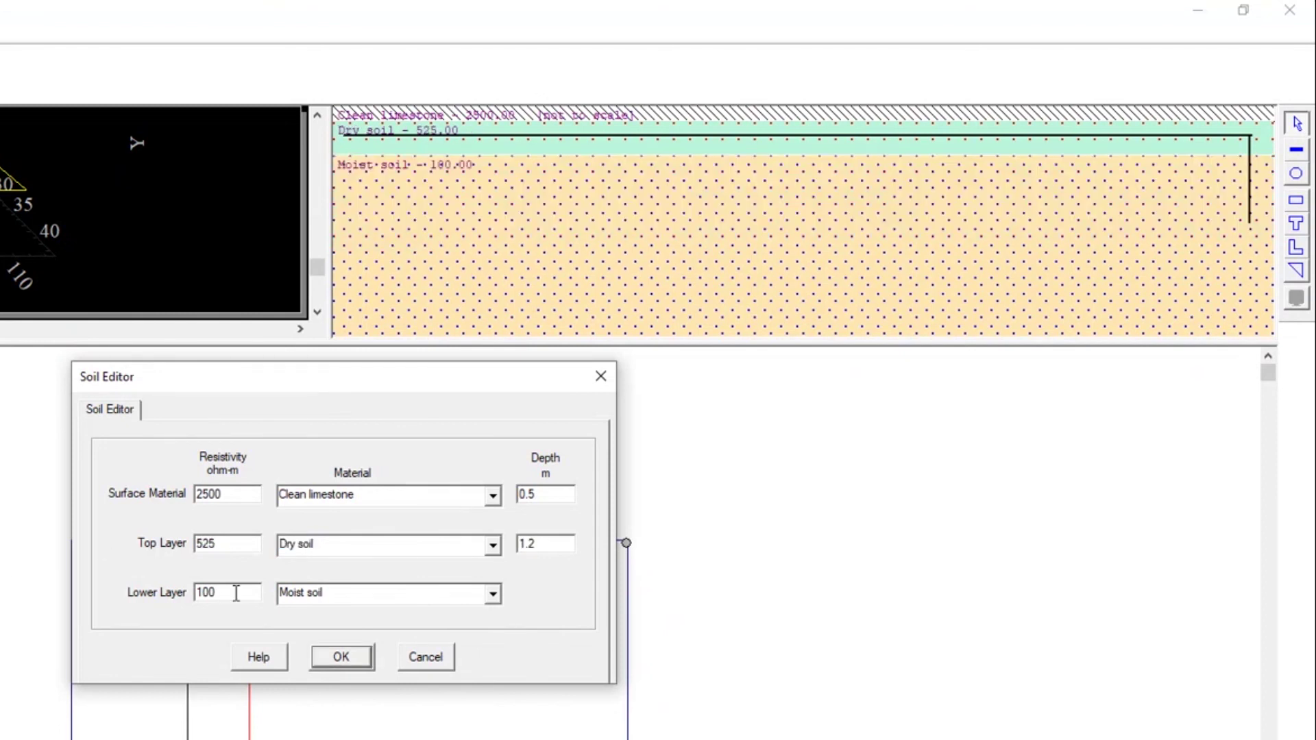
Step: Set the lower soil layer's resistivity to 45 ohm-m and accept the soil settings
left_click_drag(233, 593, 166, 588)
type("45")
left_click(341, 656)
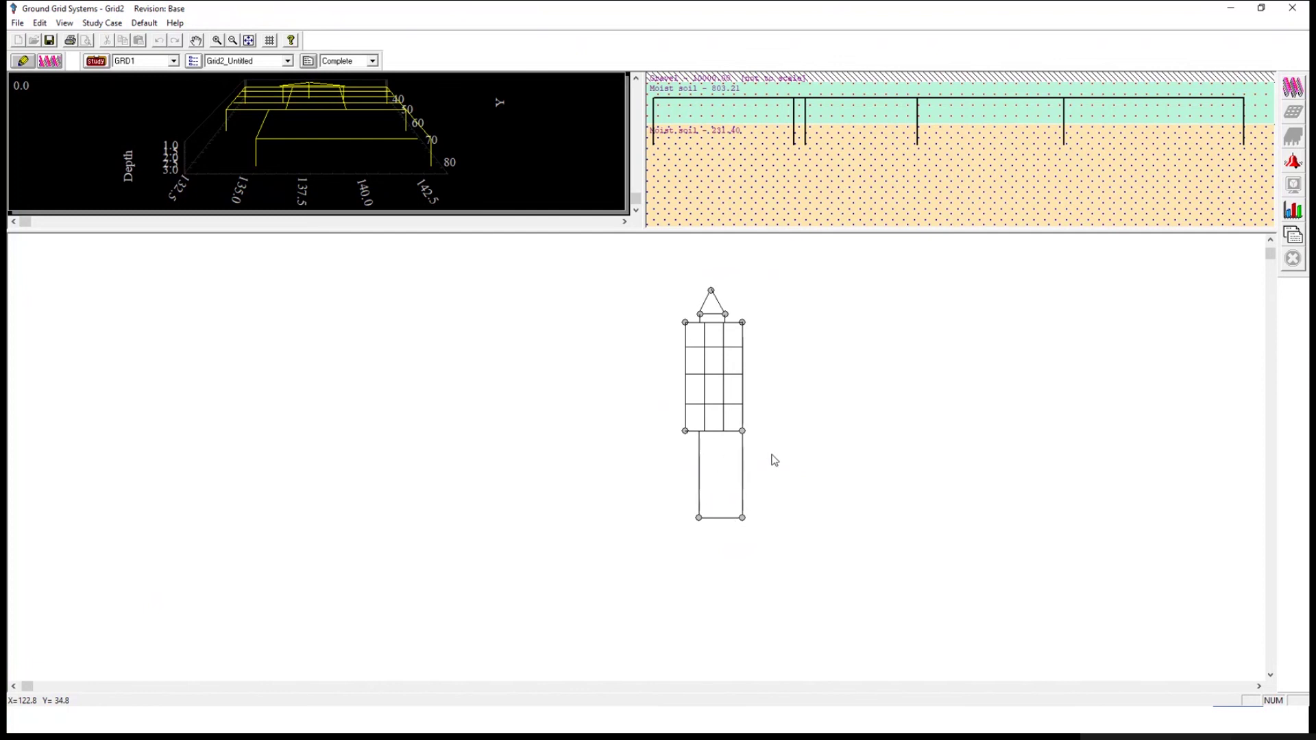
Step: Review the prepared grid's soil settings: resistivity, material and depth for the surface material, top layer and lower layer
double_click(711, 295)
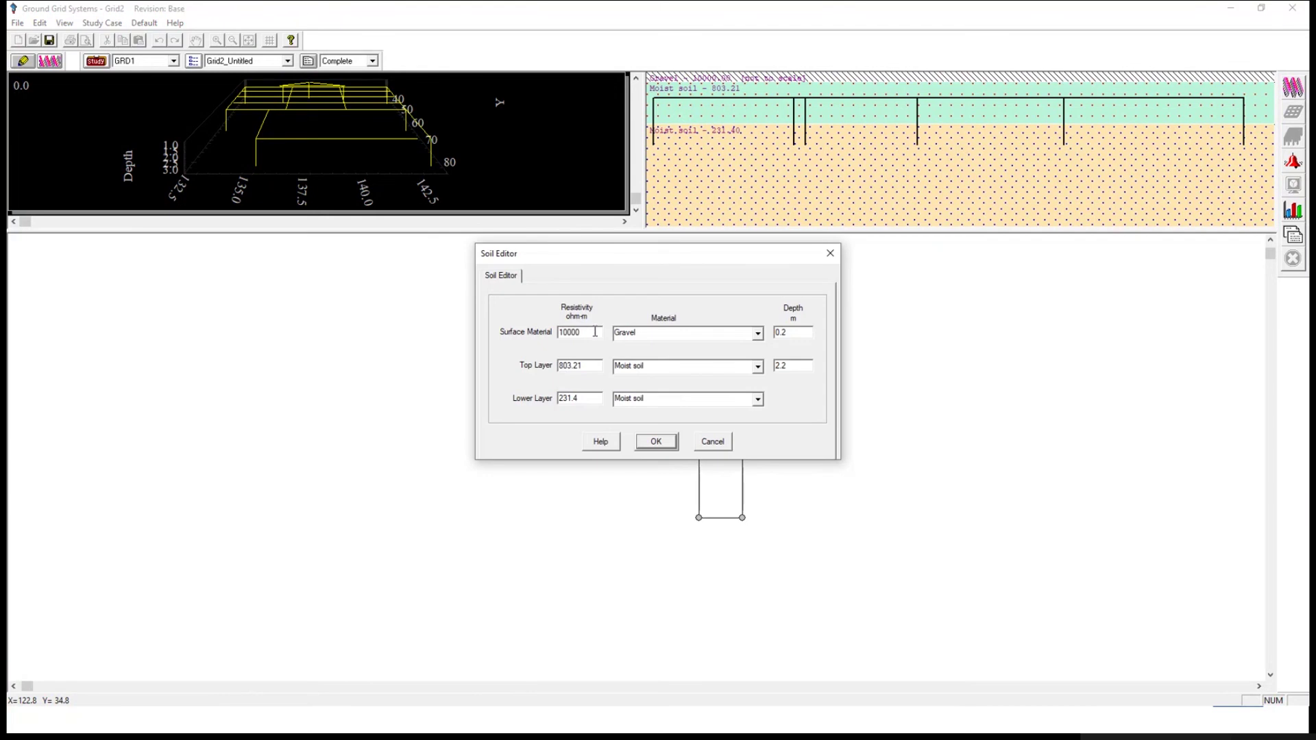
left_click_drag(595, 332, 525, 329)
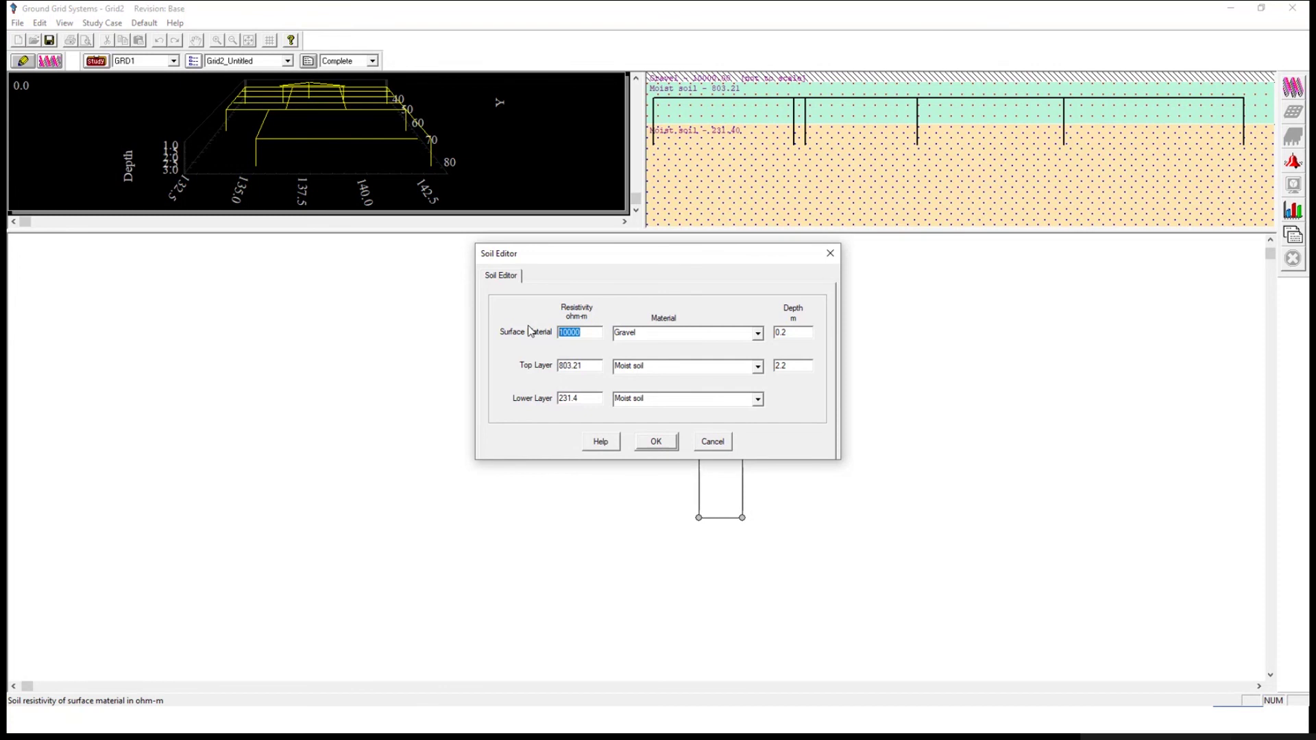
key("Tab")
key("Tab")
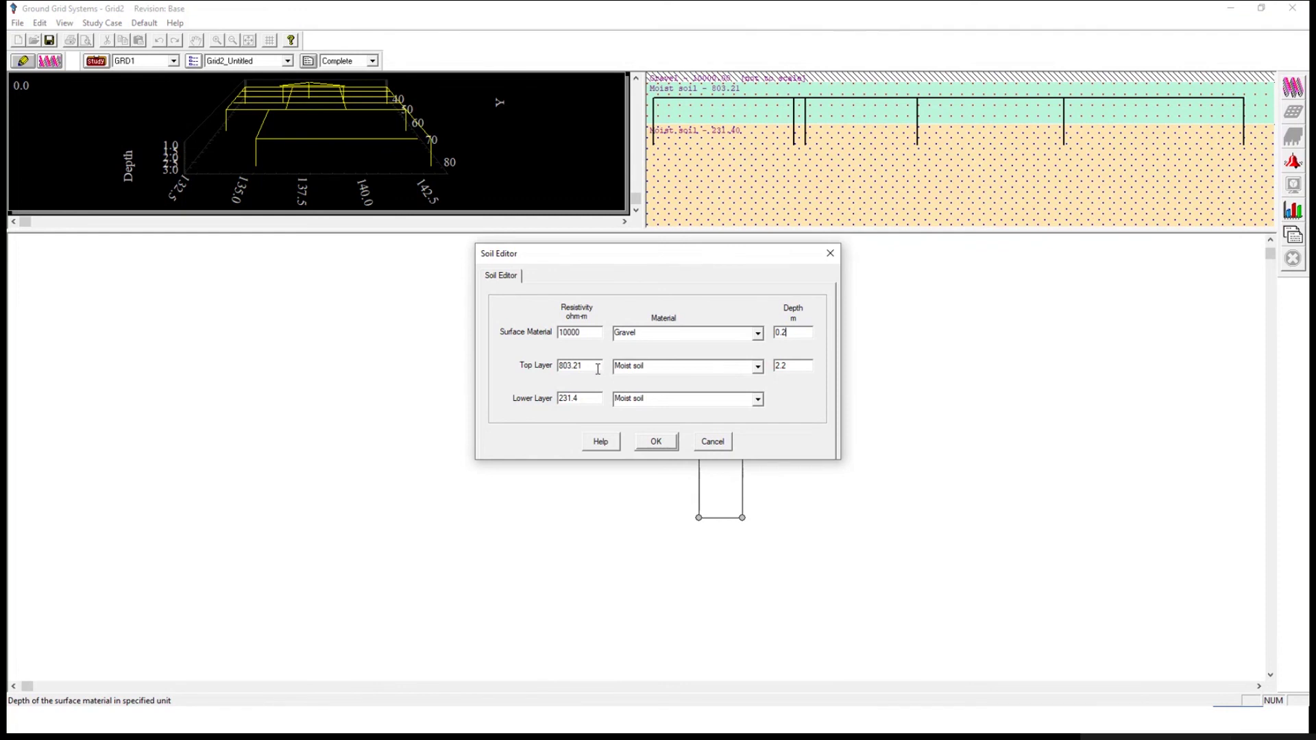
key("Tab")
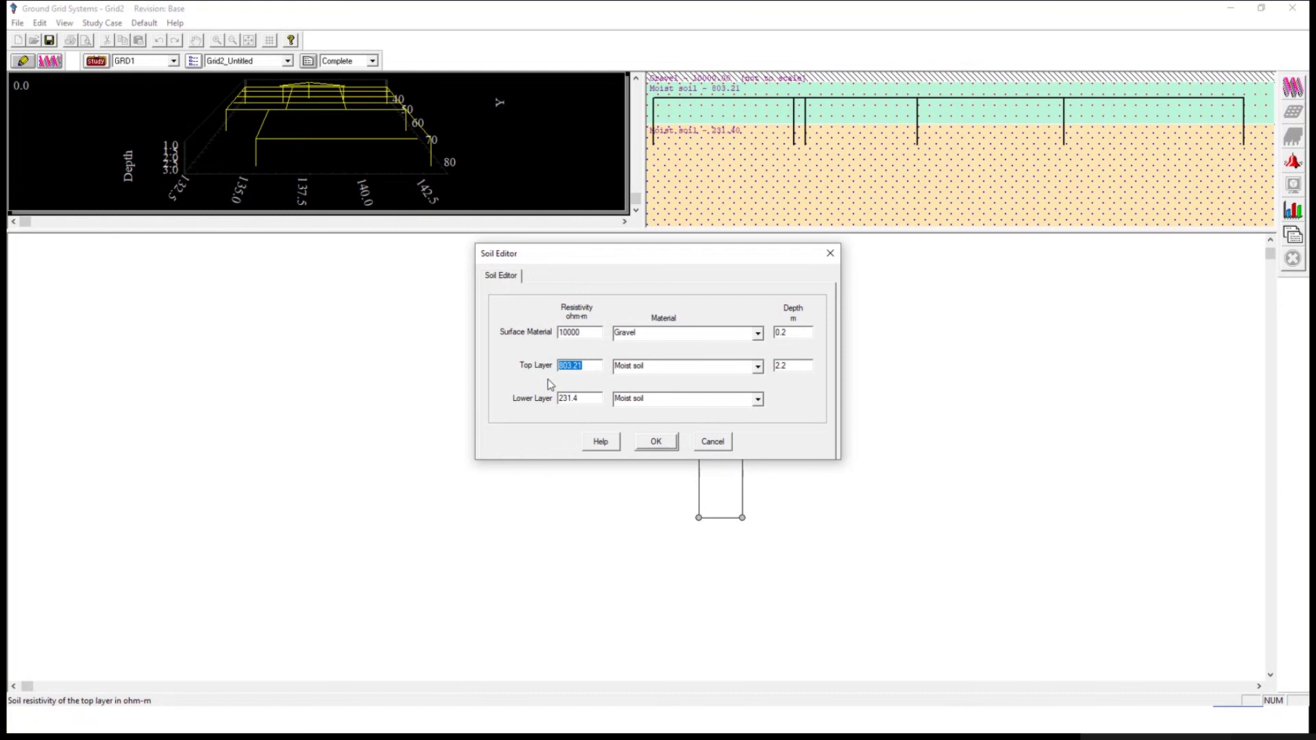
key("Tab")
key("Tab")
key("Tab")
key("Return")
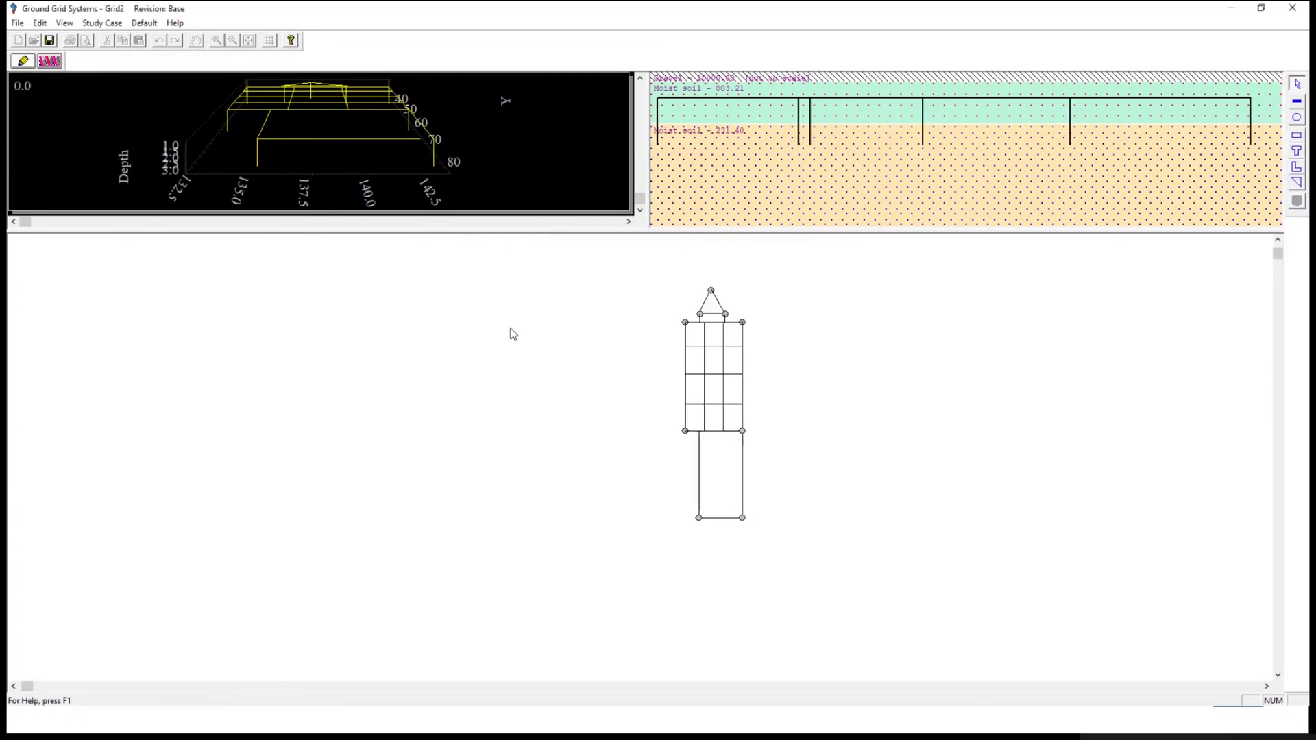
Step: Switch from grid editing to Ground-Grid Study mode and open the GRD1 study case for editing
left_click(21, 61)
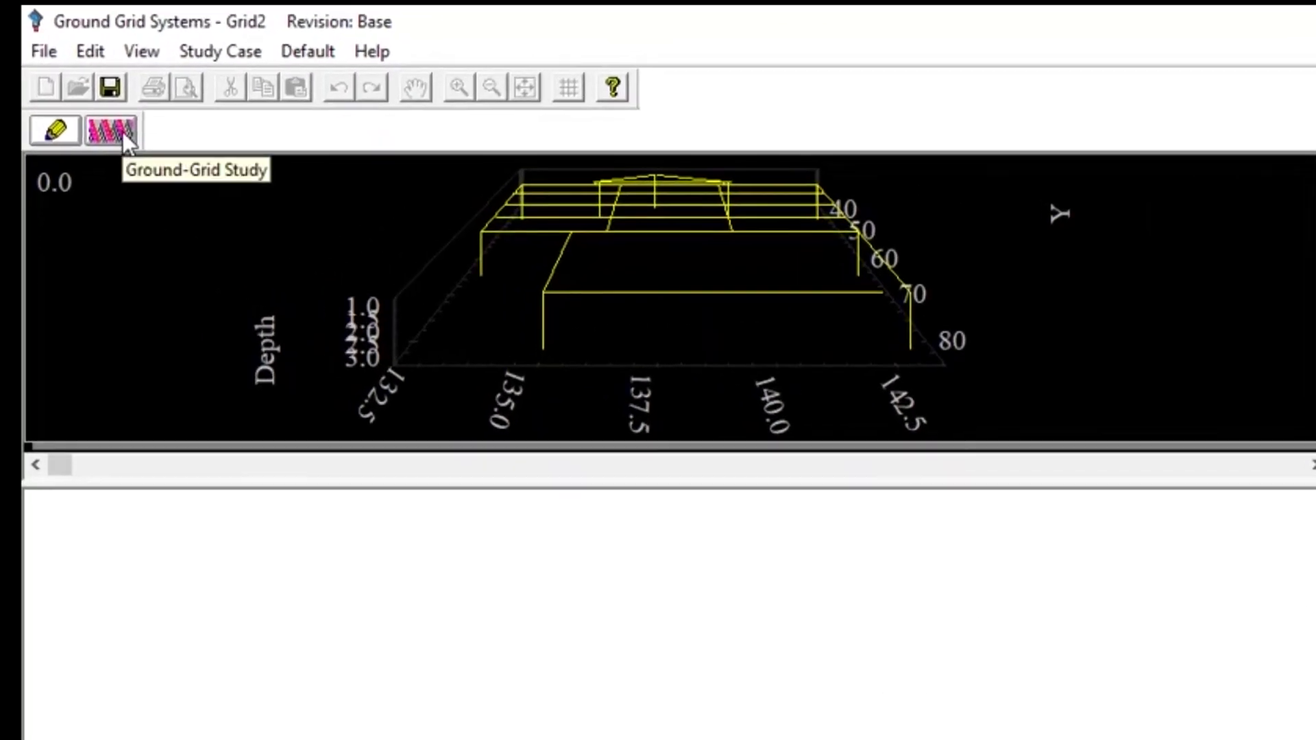
left_click(122, 132)
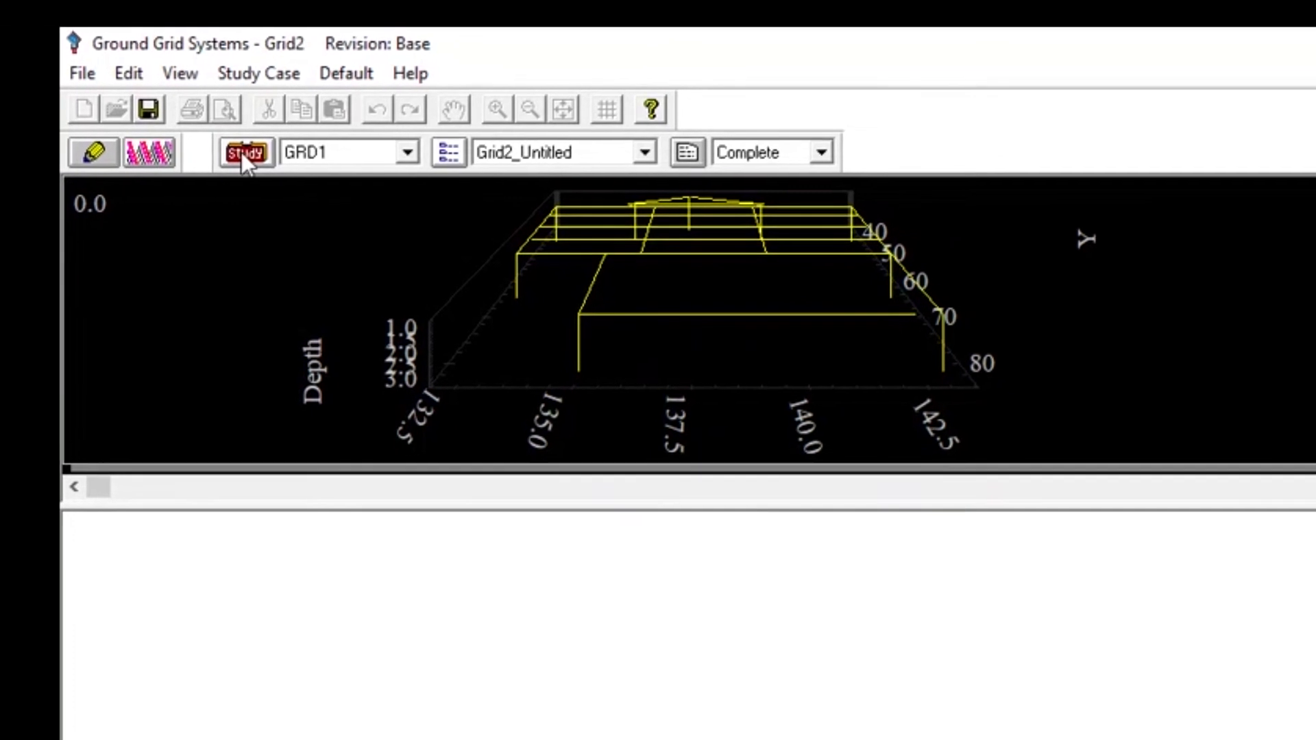
left_click(225, 140)
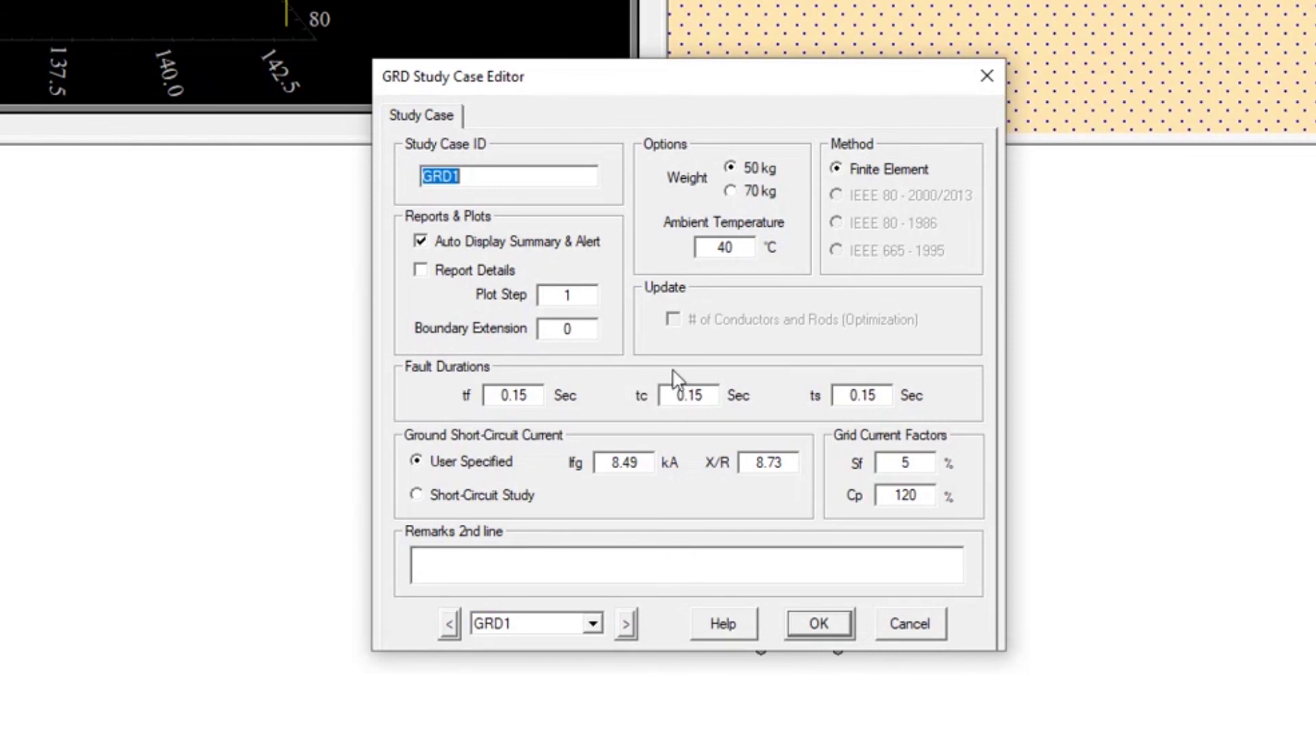
Step: Set the user-specified ground short-circuit current Ifg to 9.32 kA and X/R to 3.2, and run the ground-grid calculation
left_click(596, 464)
type("9.32")
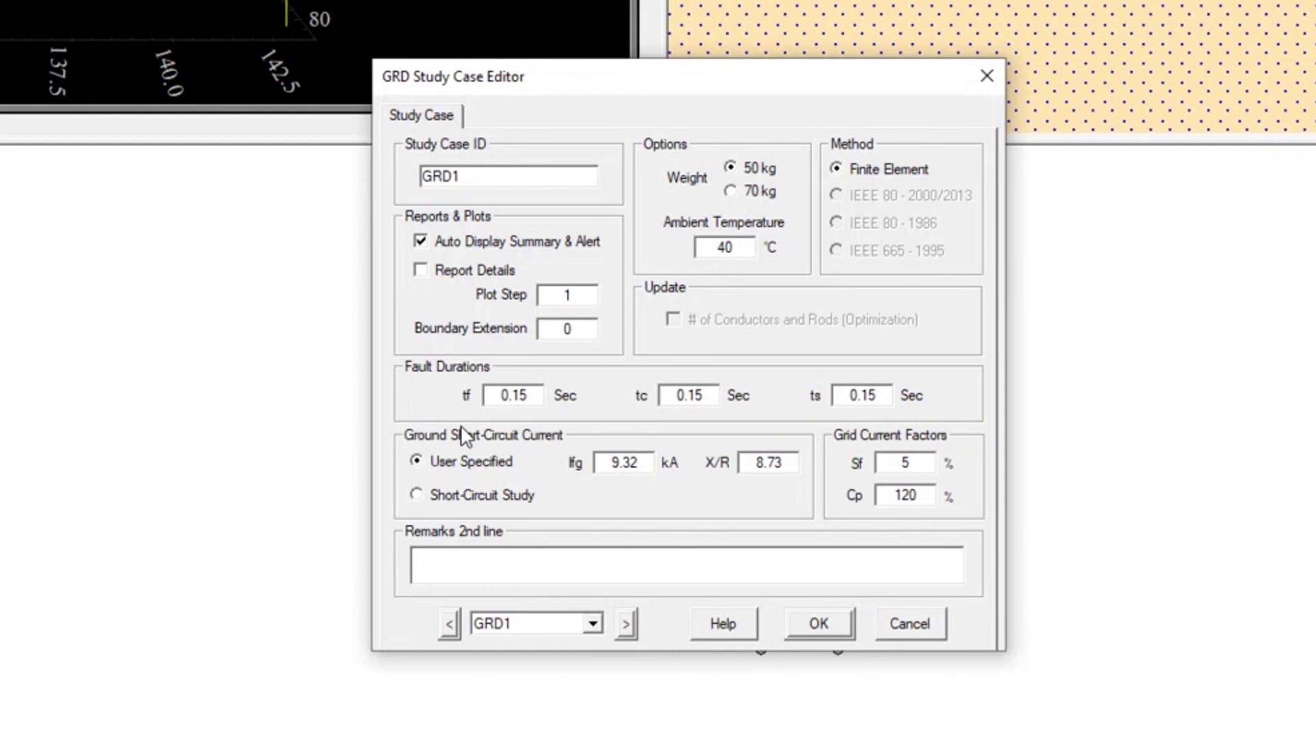
left_click(768, 463)
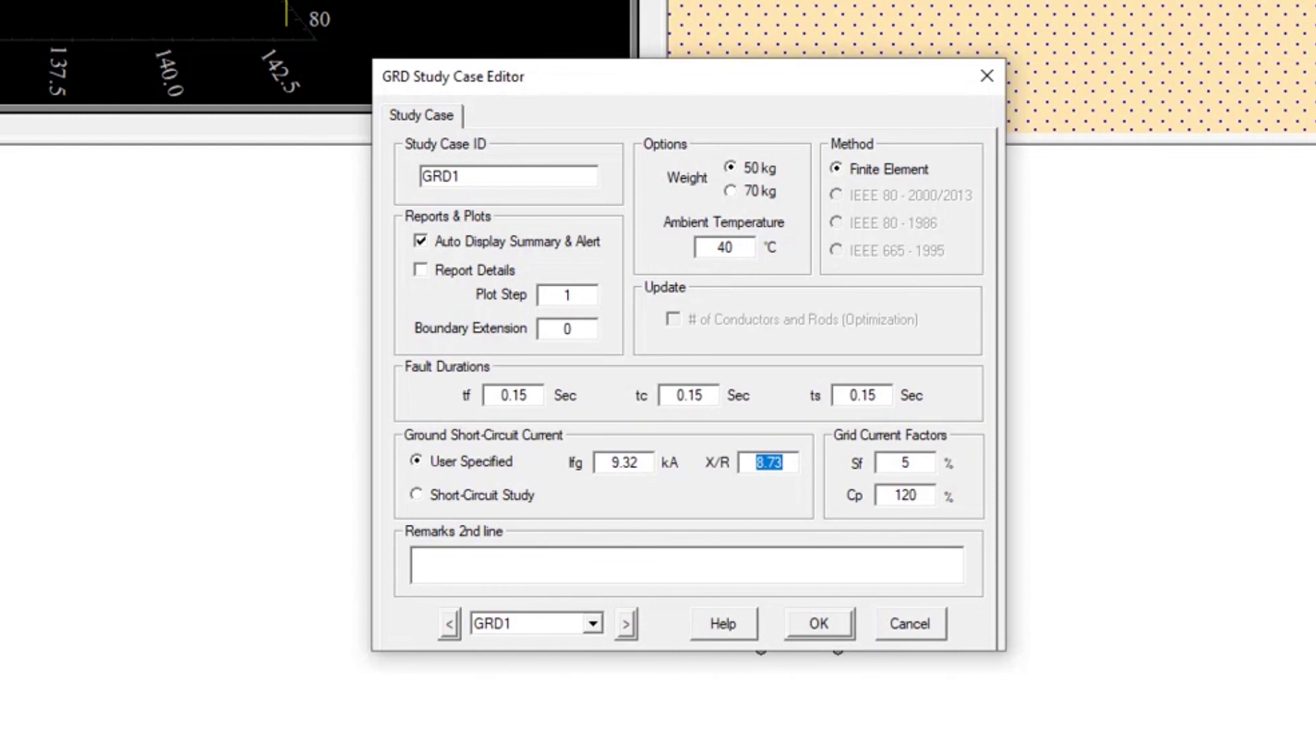
type("3.2")
left_click(839, 611)
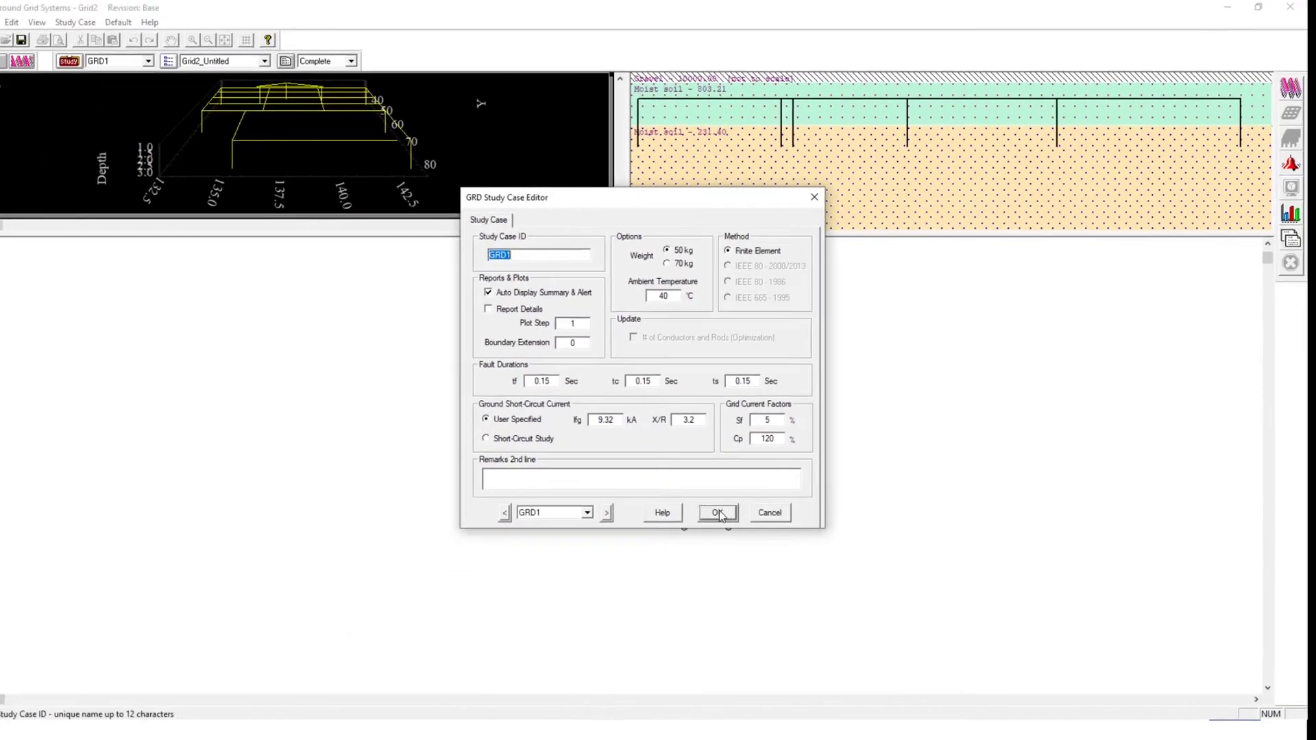
left_click(818, 623)
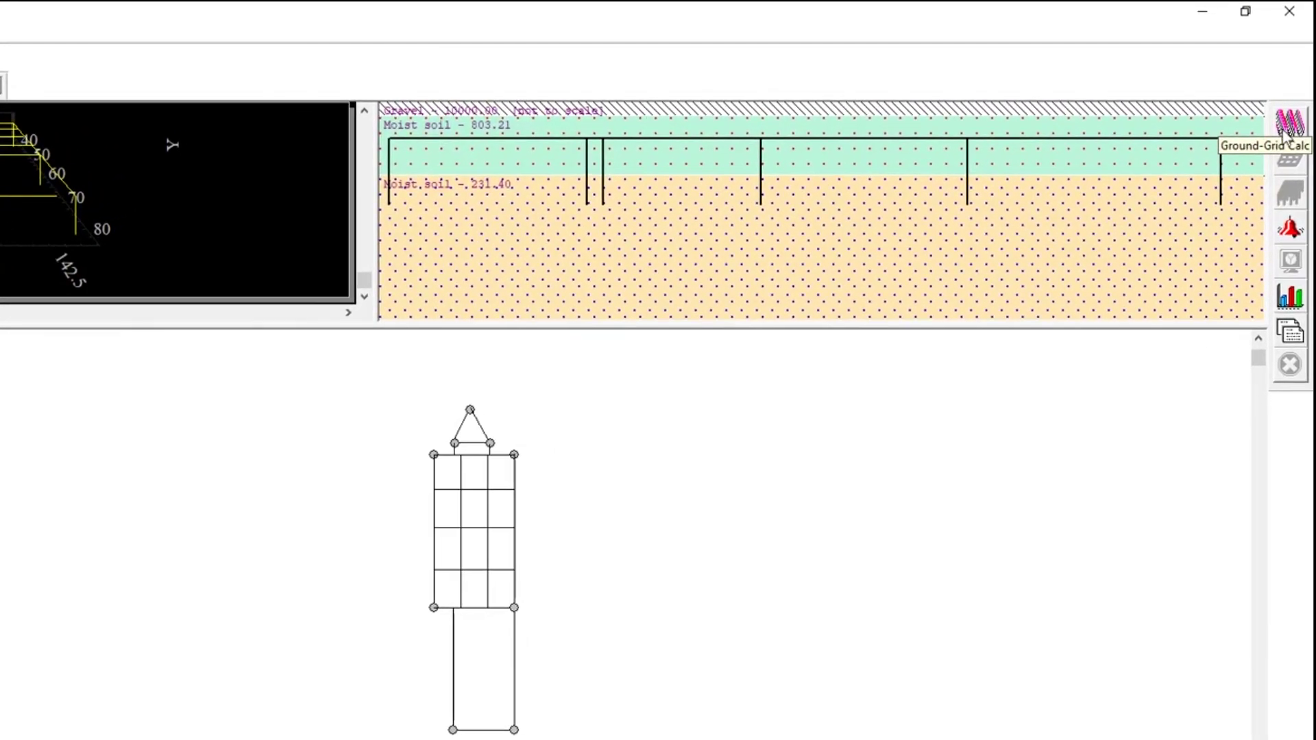
left_click(1290, 123)
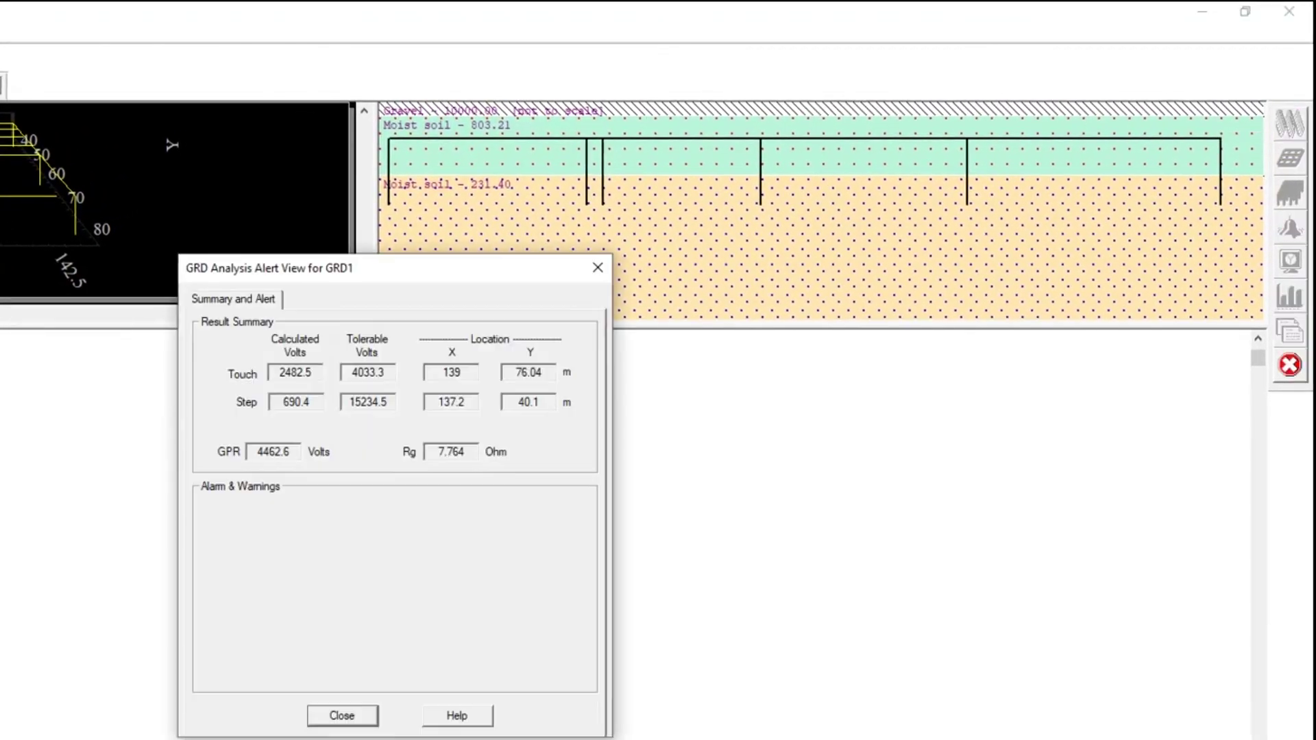